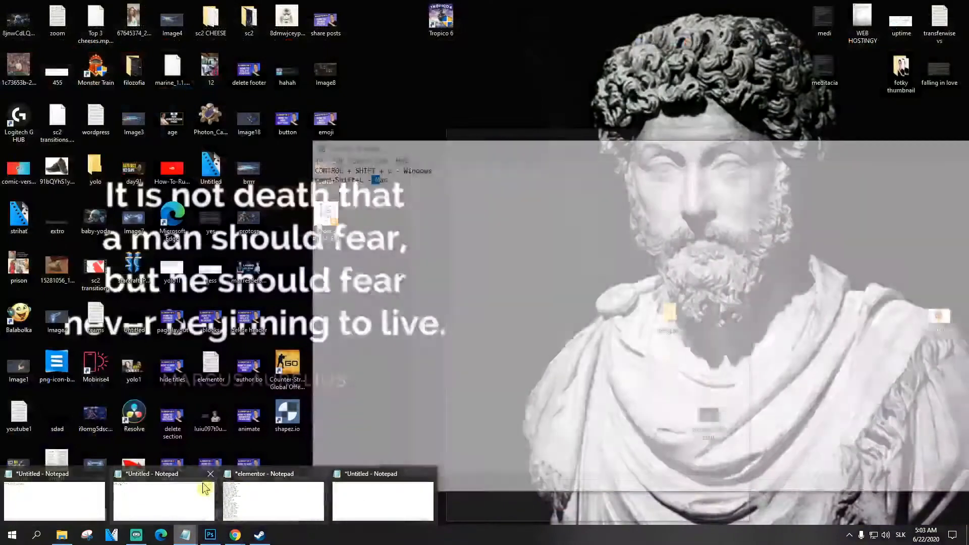
Bring up the note with the library shortcut, and open the block library on the fitness page in the editor
click(199, 484)
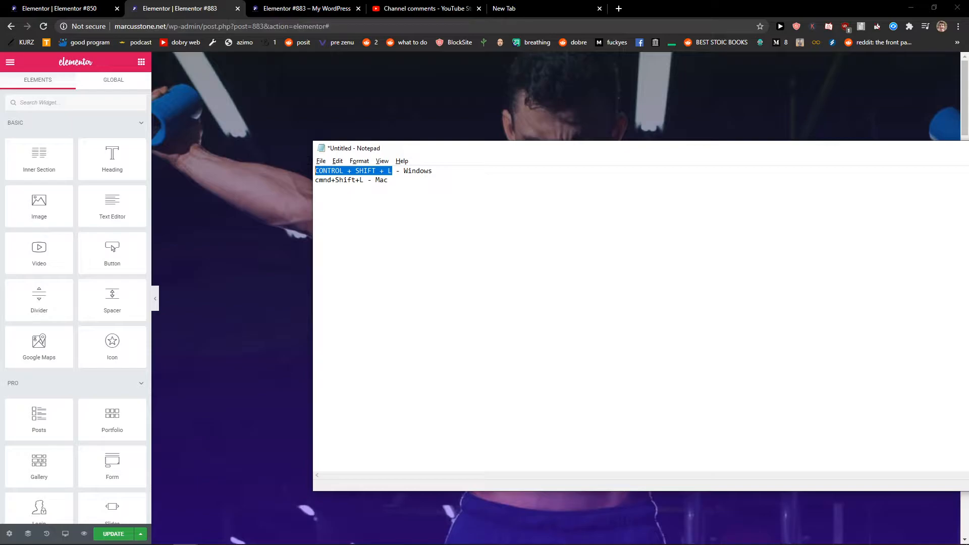
click(365, 136)
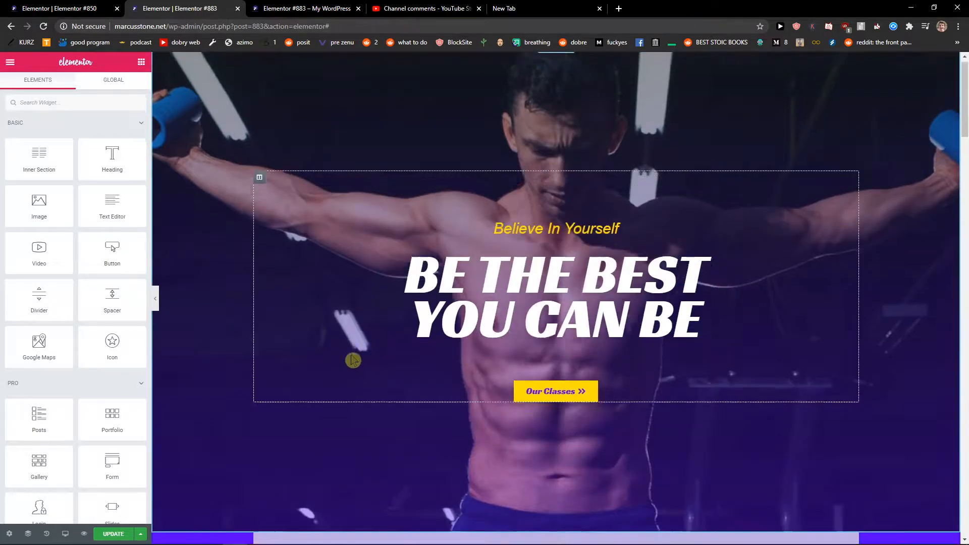
scroll(350, 358, down, 5)
scroll(631, 227, down, 2)
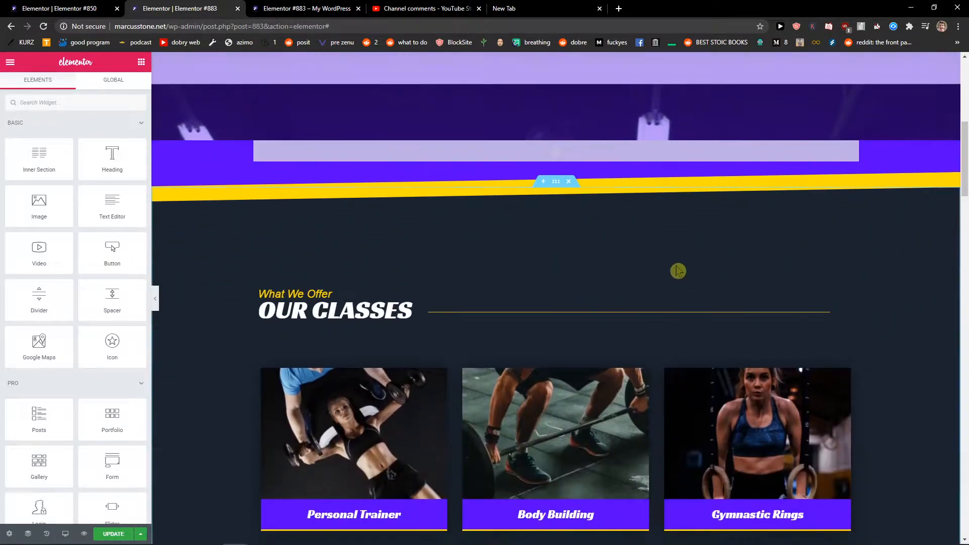
key(ctrl+shift+l)
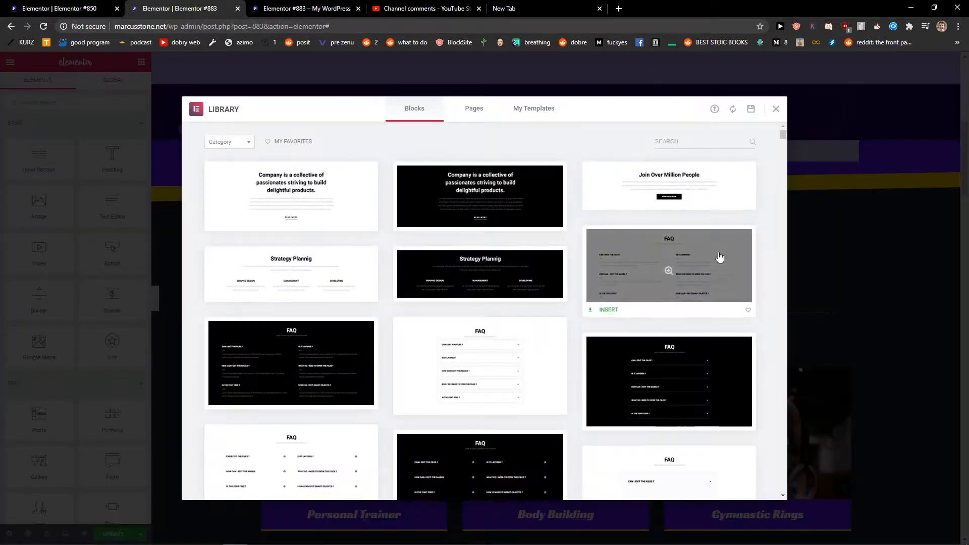
scroll(510, 303, down, 5)
scroll(349, 243, up, 5)
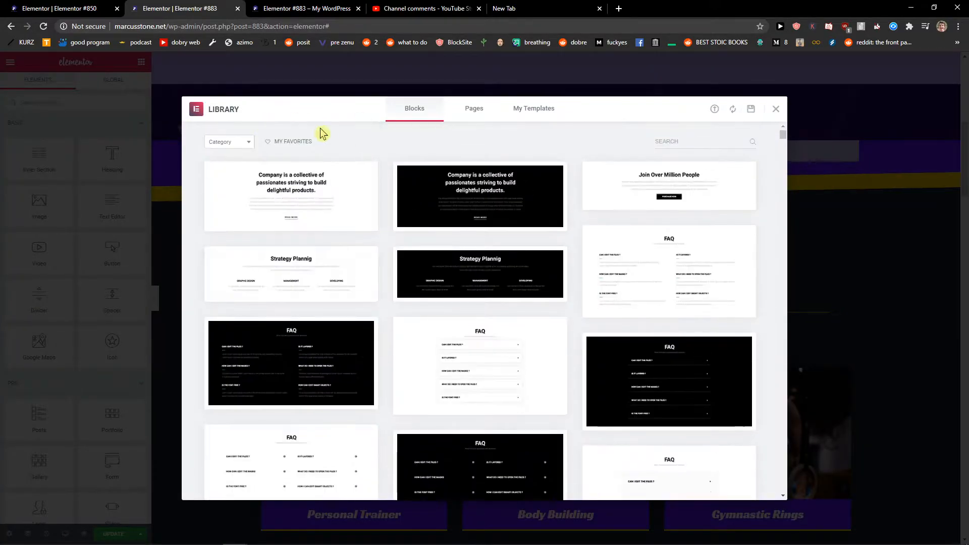
Filter the library blocks by the Header category and look through the header designs
click(234, 145)
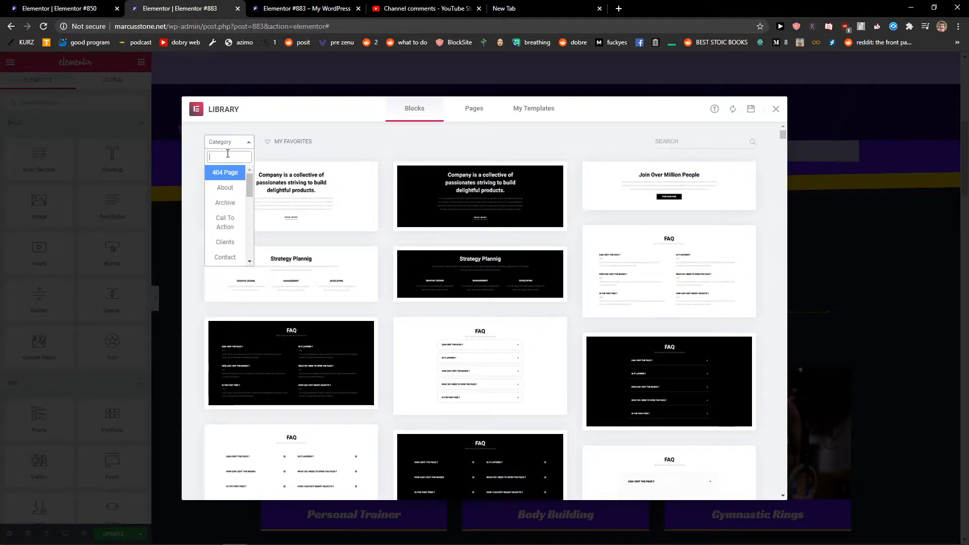
text(hea)
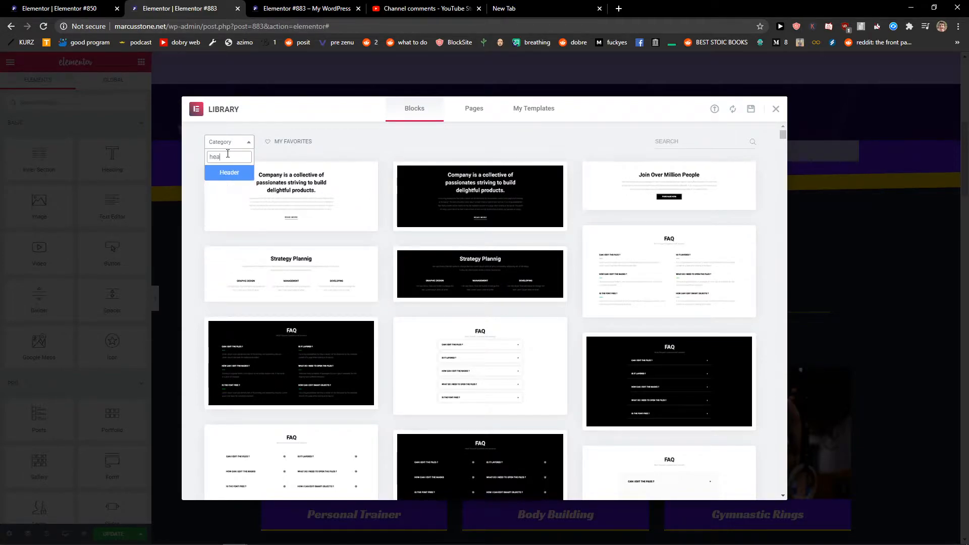
click(228, 172)
scroll(474, 157, down, 3)
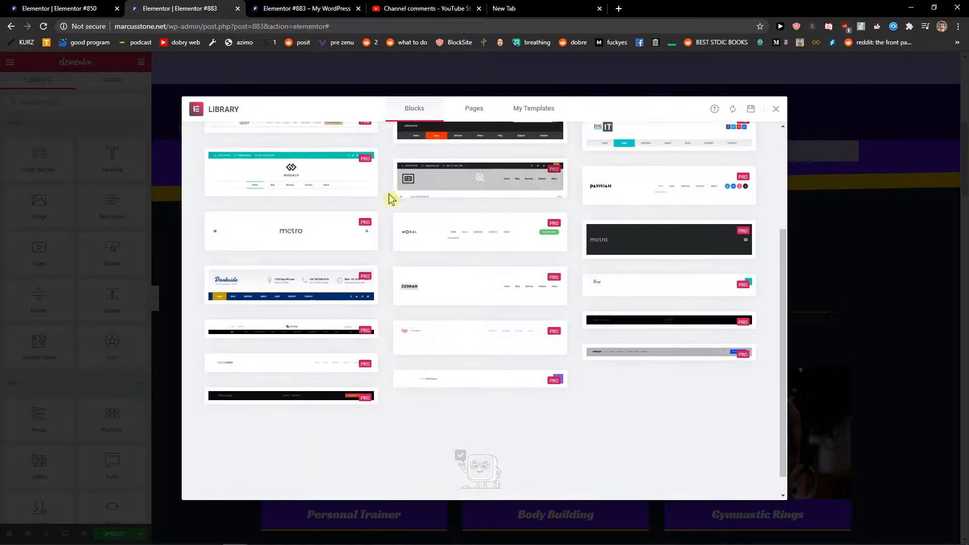
scroll(280, 292, up, 2)
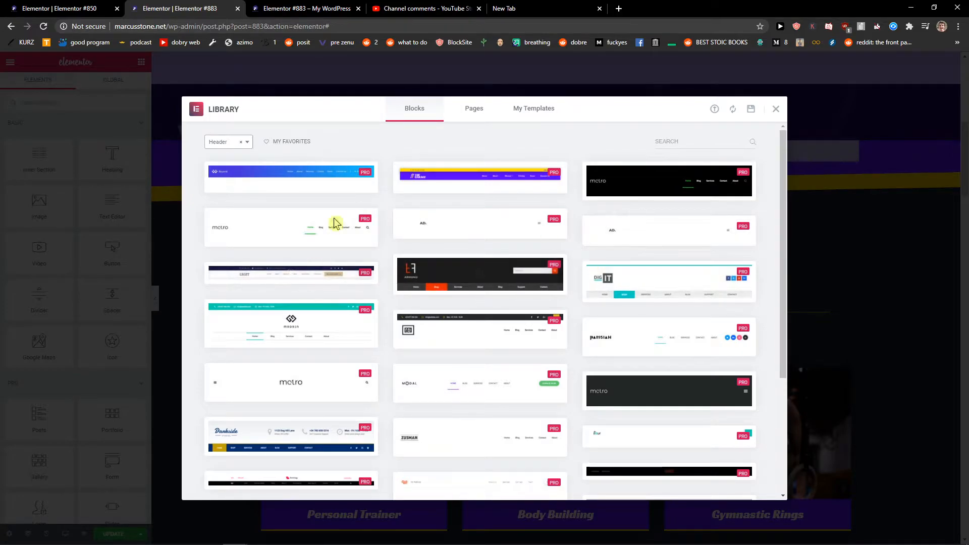
Insert the blue gradient header block, the first design in the Header category, into the page
mouse_move(325, 276)
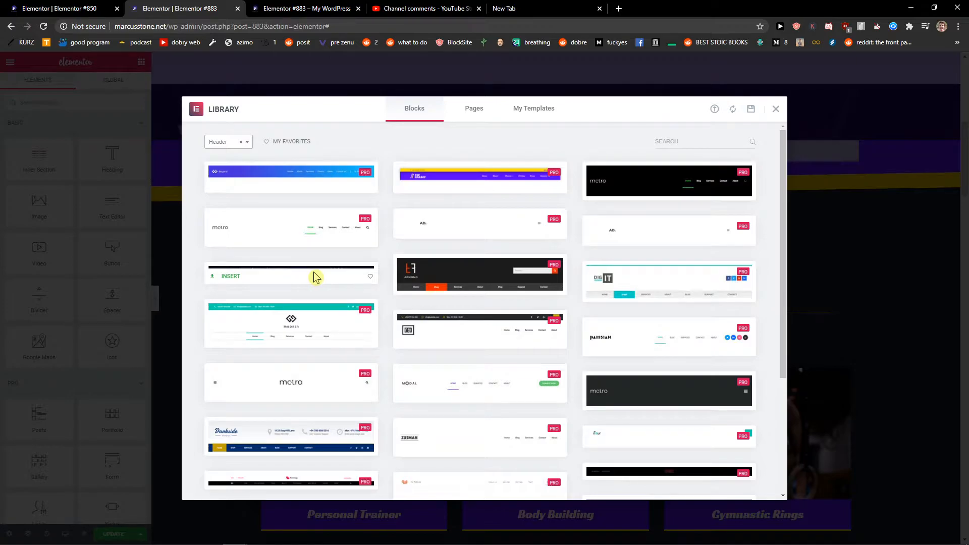
mouse_move(266, 187)
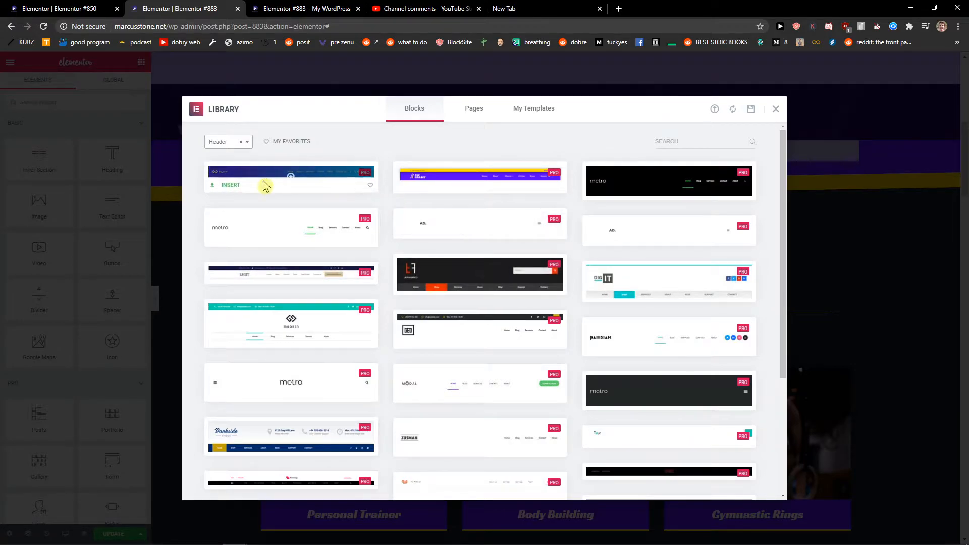
click(228, 187)
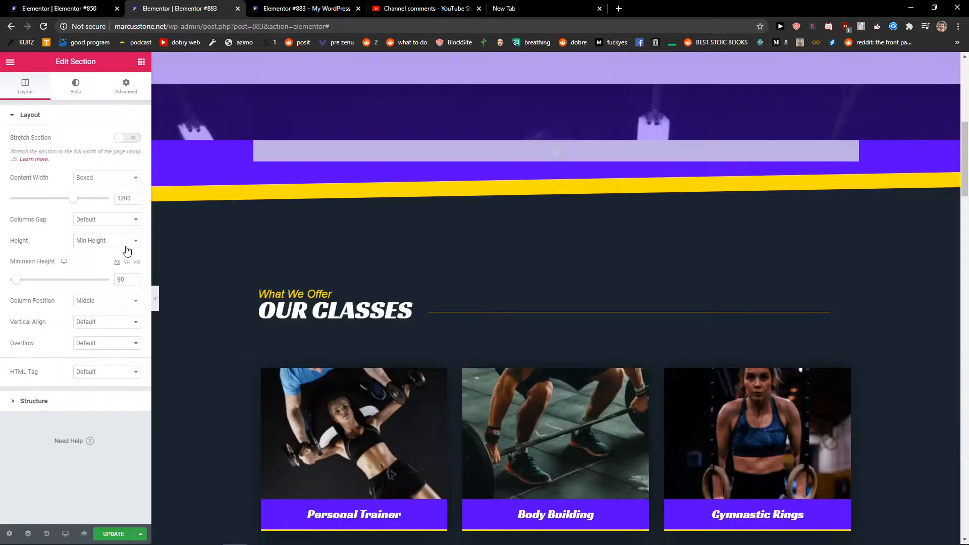
Find the inserted header at the page's end and move its section above Hero using the Navigator
middle_click(216, 237)
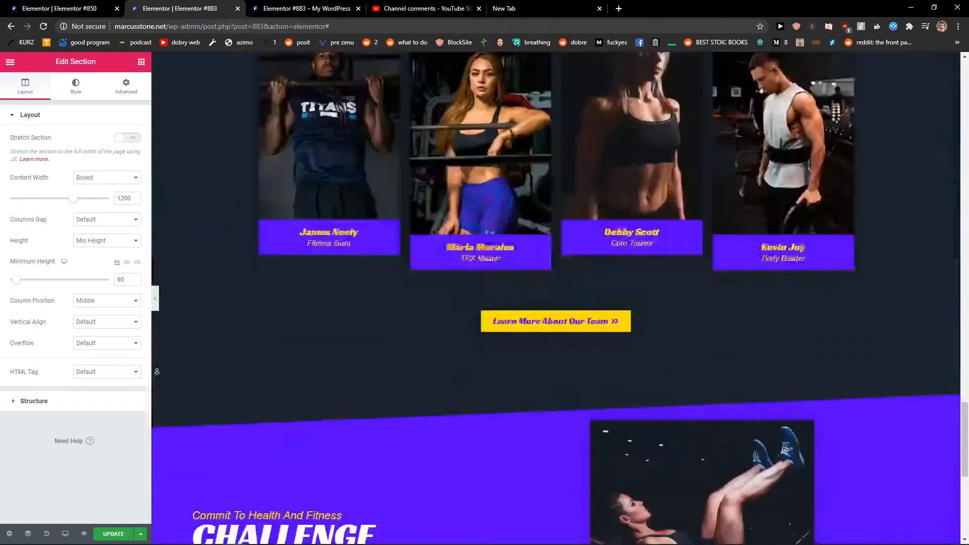
middle_click(344, 340)
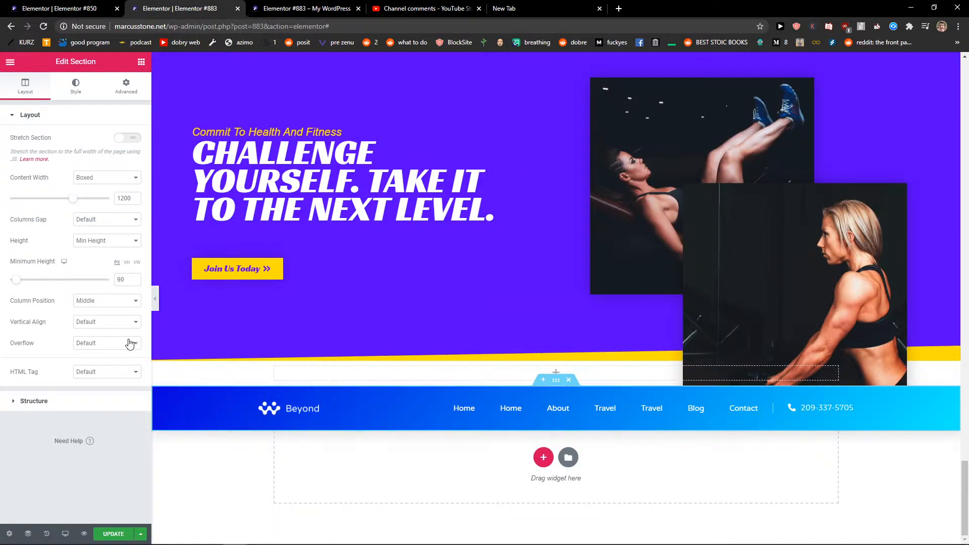
click(28, 535)
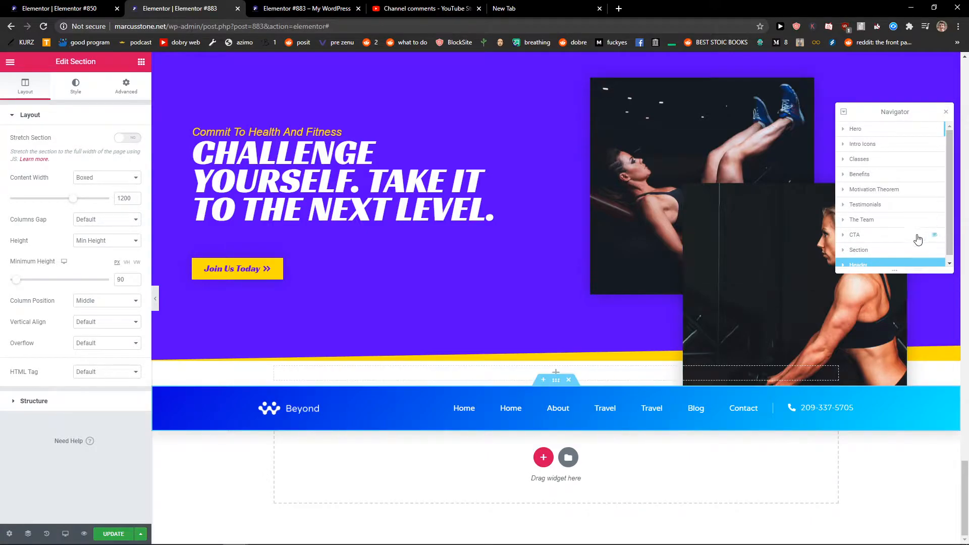
scroll(861, 252, down, 1)
drag(864, 263, 879, 130)
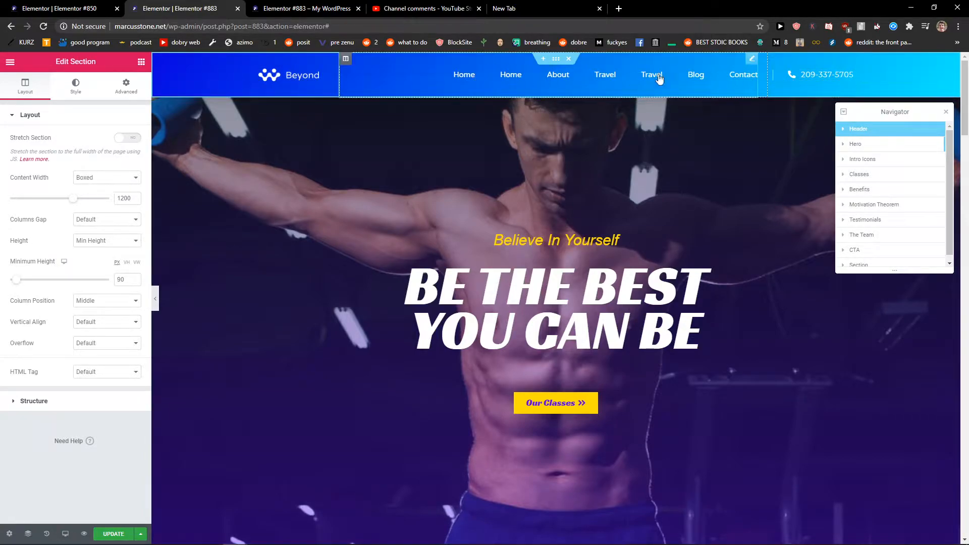
Look at the header's phone and menu widgets, and set the Header section's boxed content width to 1138
click(803, 74)
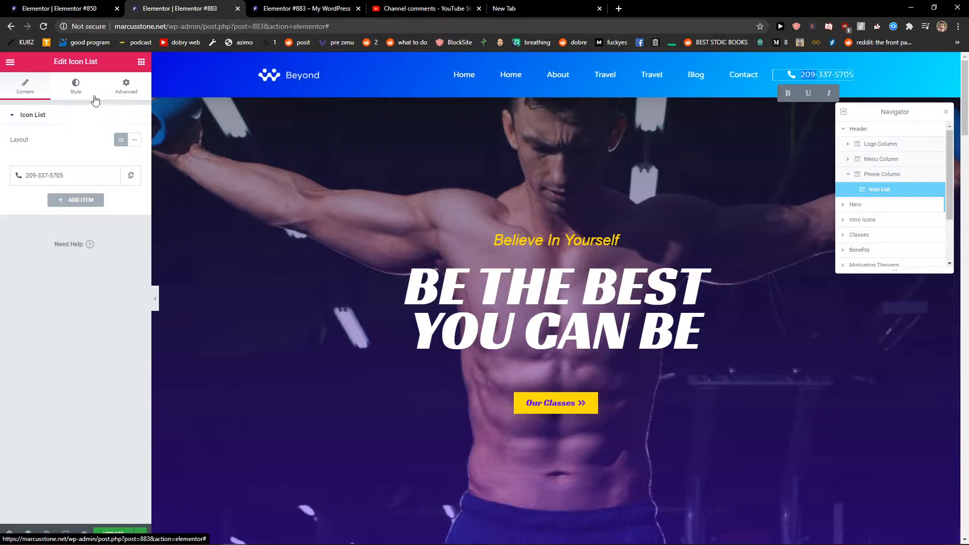
click(391, 91)
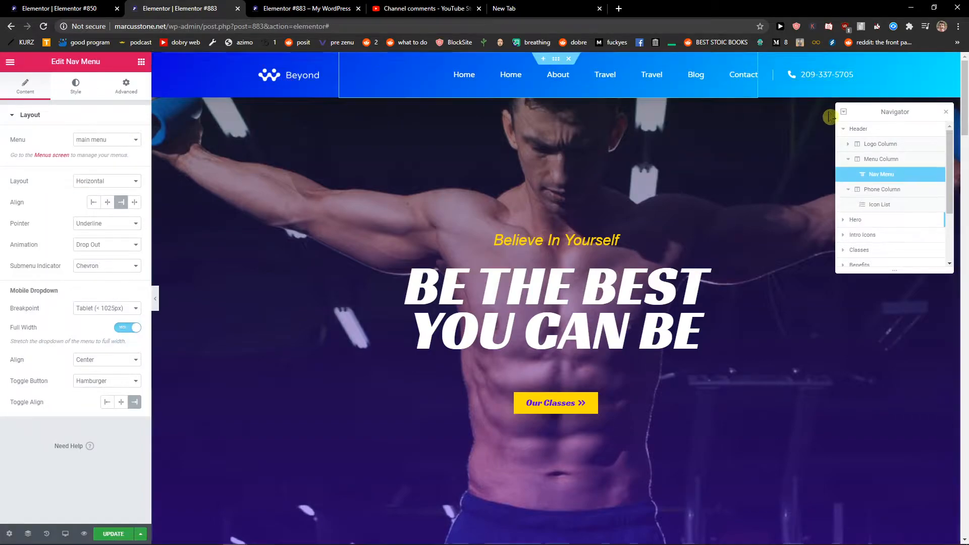
click(869, 132)
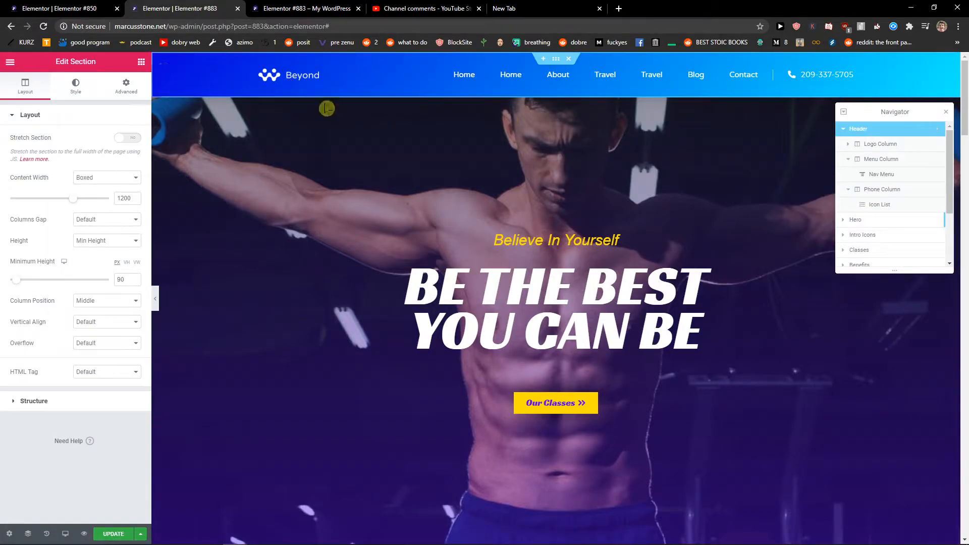
click(103, 178)
click(95, 188)
drag(75, 200, 67, 199)
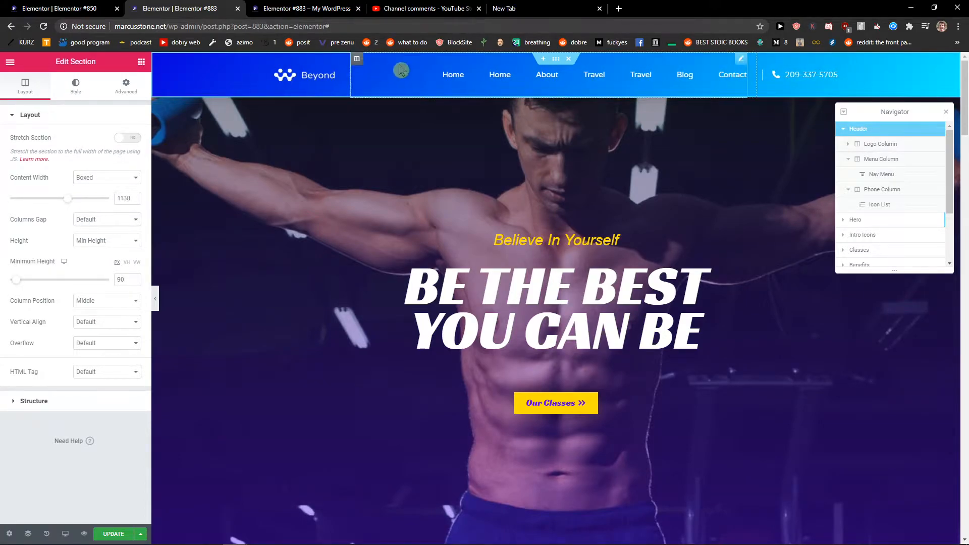
Choose main menu as the menu displayed by the header's Nav Menu widget
click(395, 83)
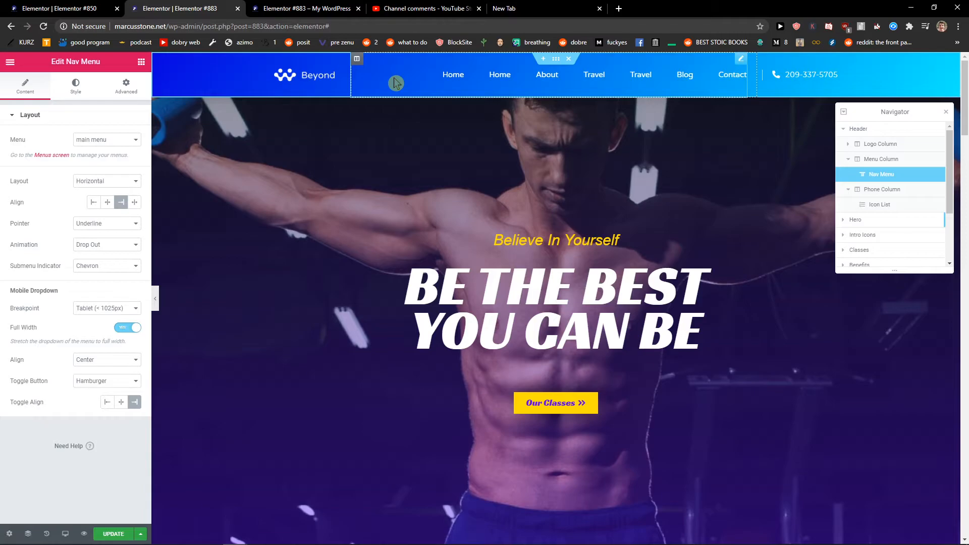
click(98, 140)
click(109, 150)
Go to the WordPress dashboard from the page preview and open the Menus screen for main menu
click(399, 8)
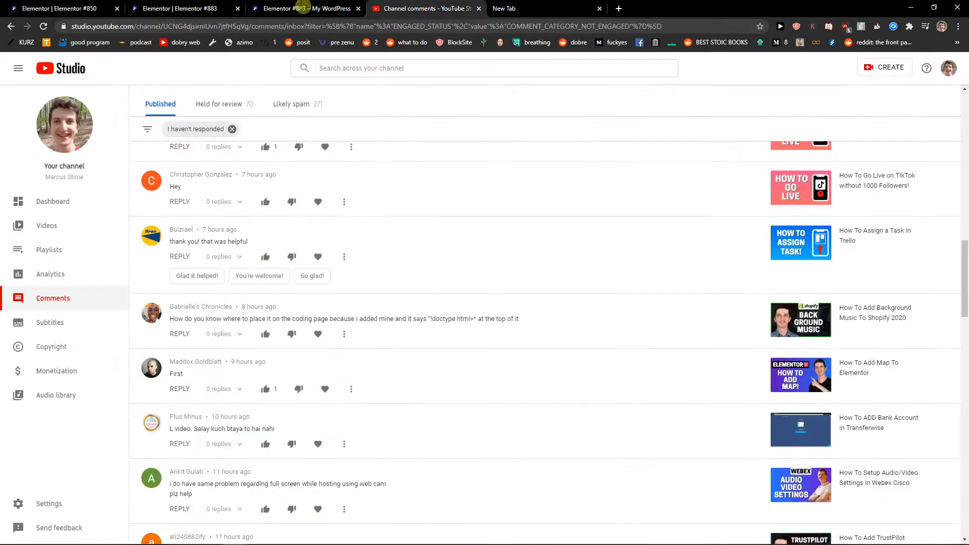
click(314, 7)
click(69, 59)
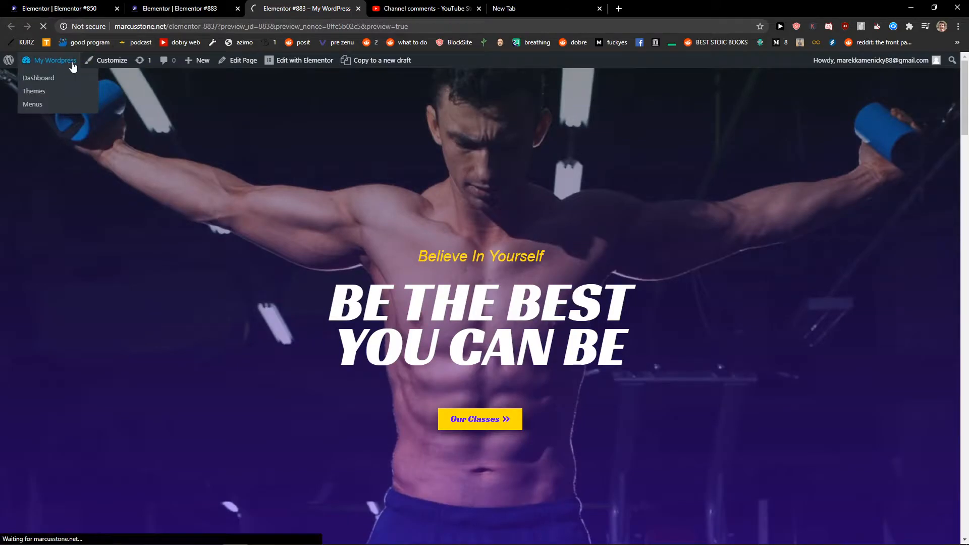
mouse_move(39, 187)
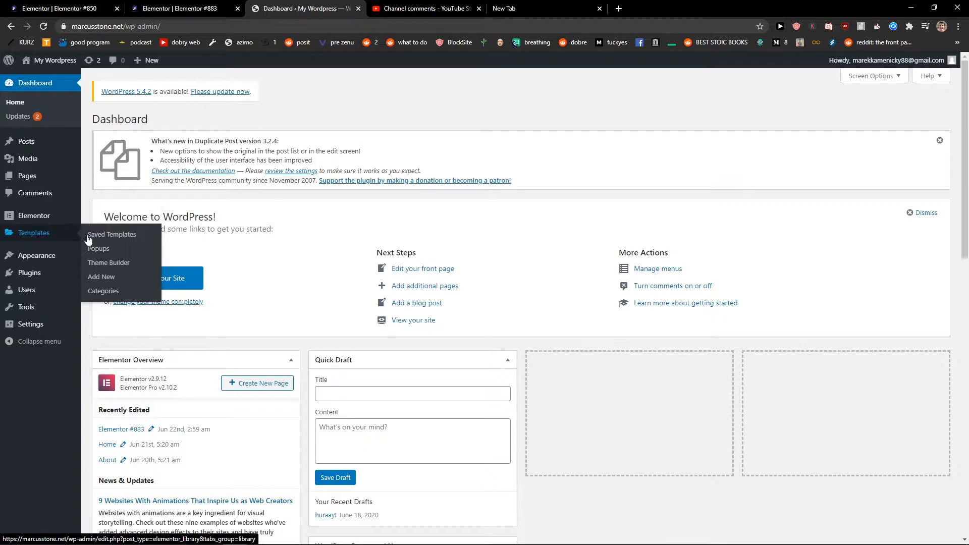
mouse_move(56, 258)
click(91, 286)
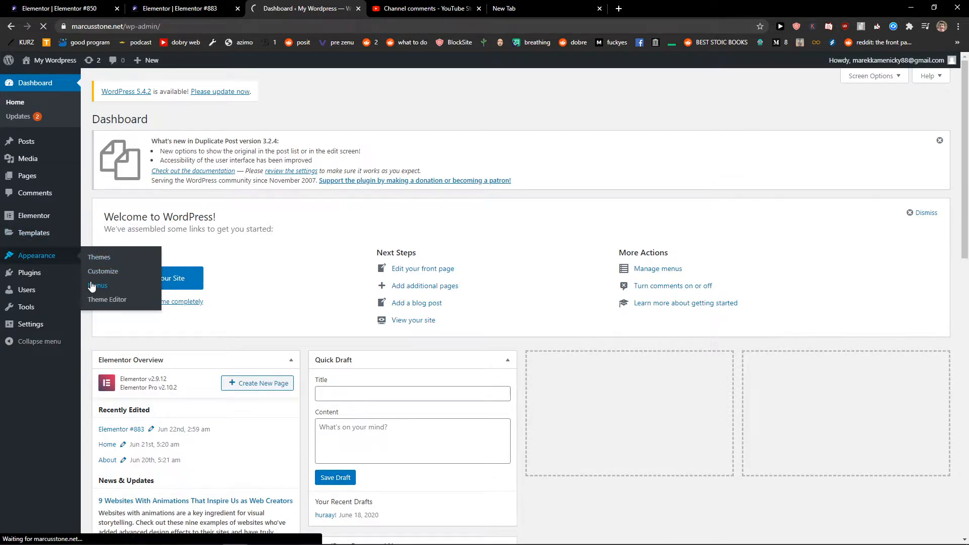
scroll(242, 277, down, 1)
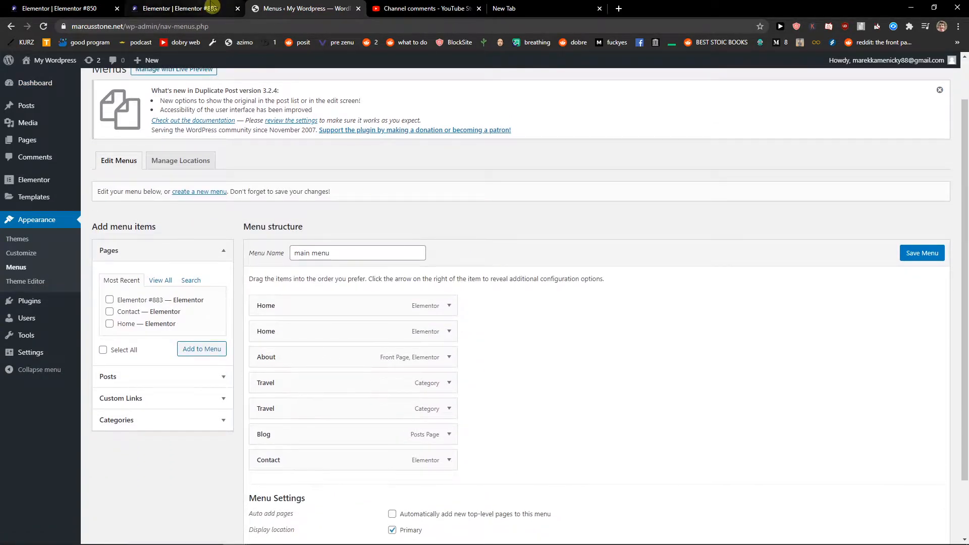
Compare main menu with the header, remove its first Travel item and save the menu
click(226, 14)
click(303, 9)
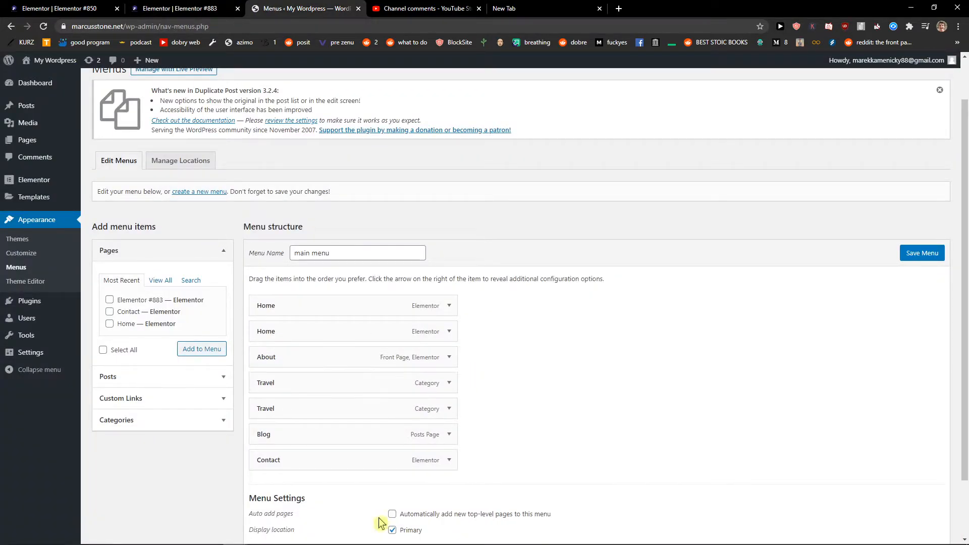
click(444, 386)
click(435, 383)
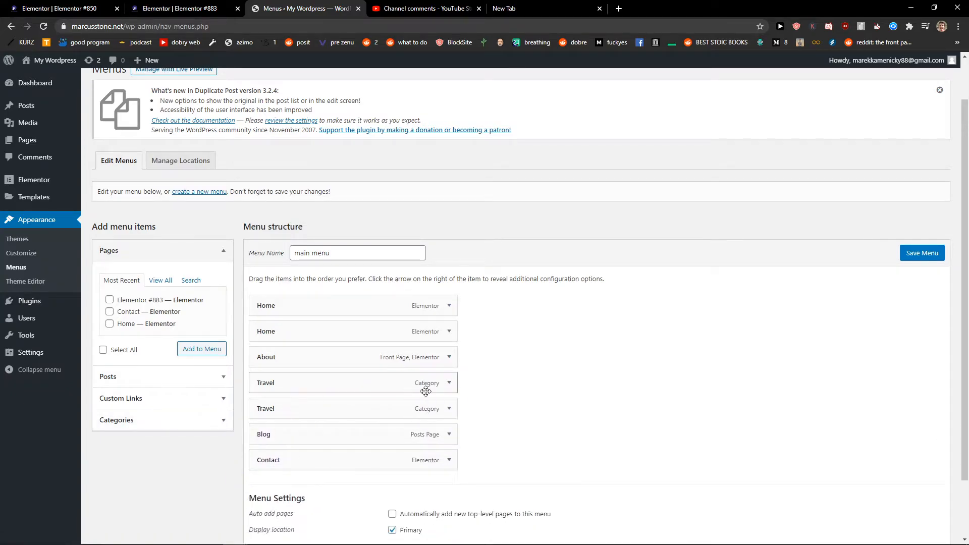
click(448, 385)
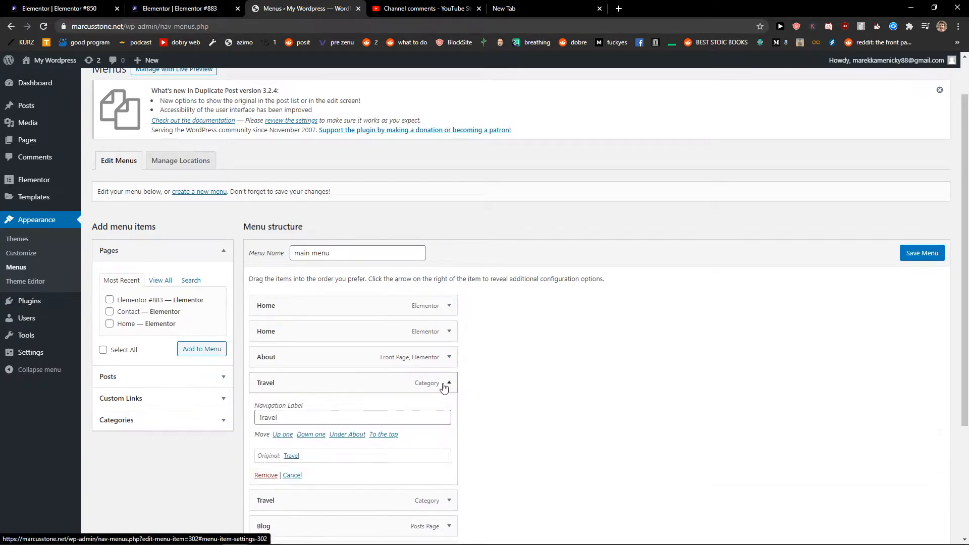
click(262, 475)
scroll(925, 258, down, 1)
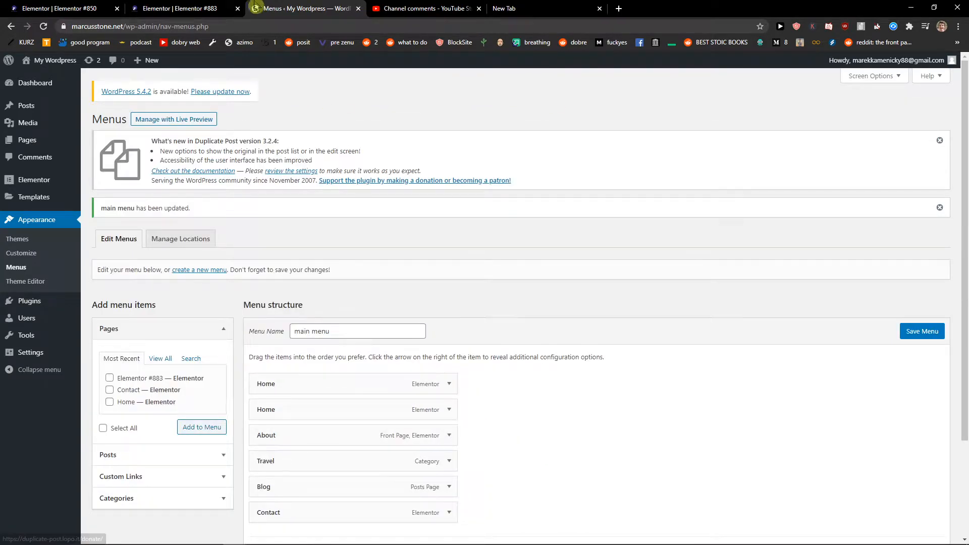
Return to the page editor, update the page and preview its changes to check the header menu
click(179, 8)
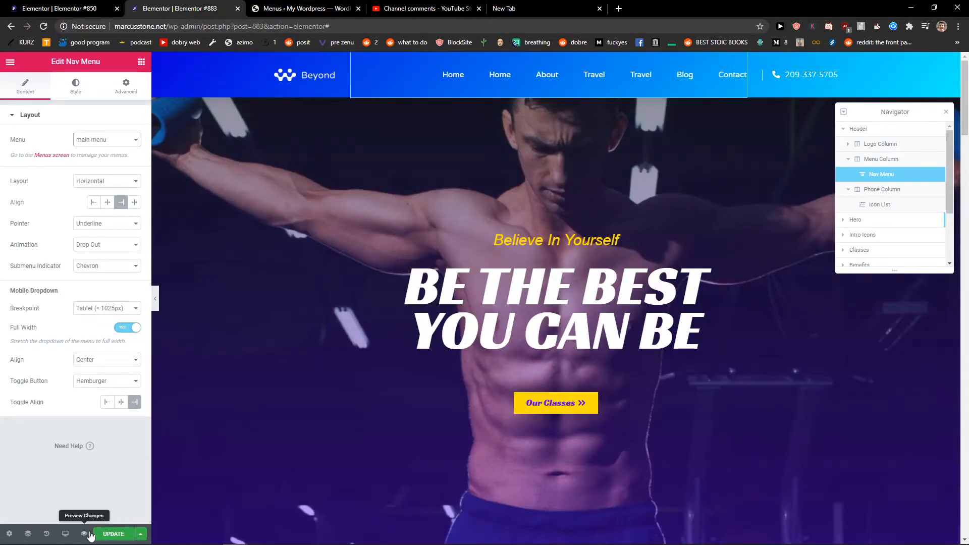
key(F5)
click(572, 83)
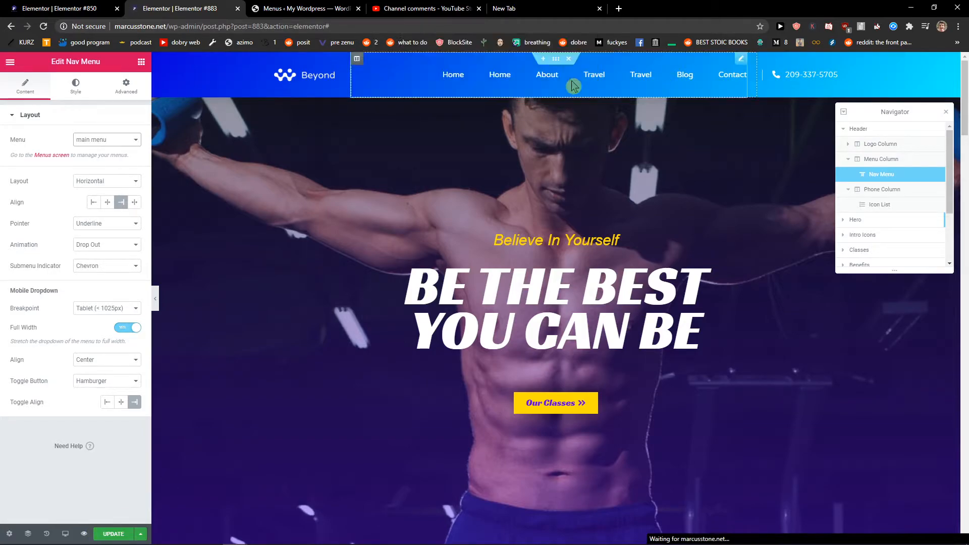
click(107, 534)
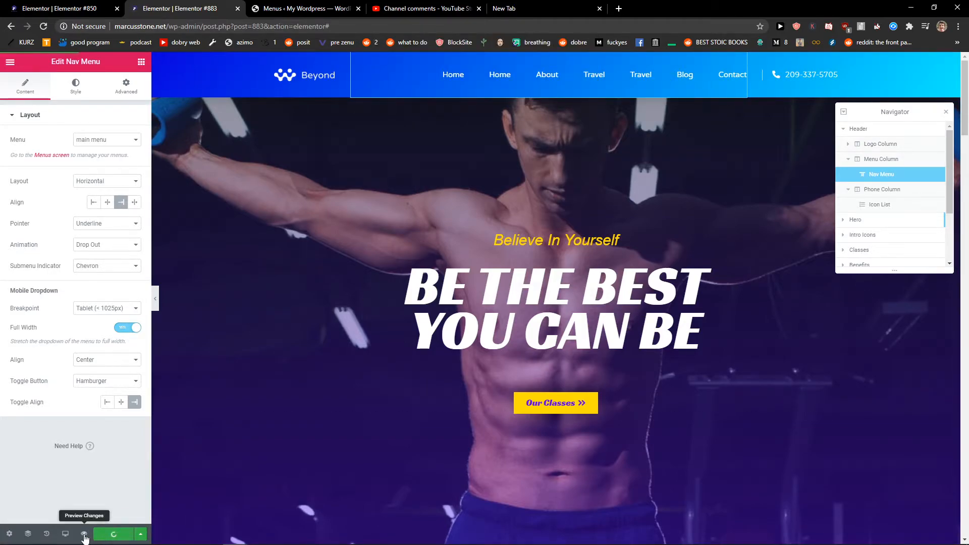
click(84, 535)
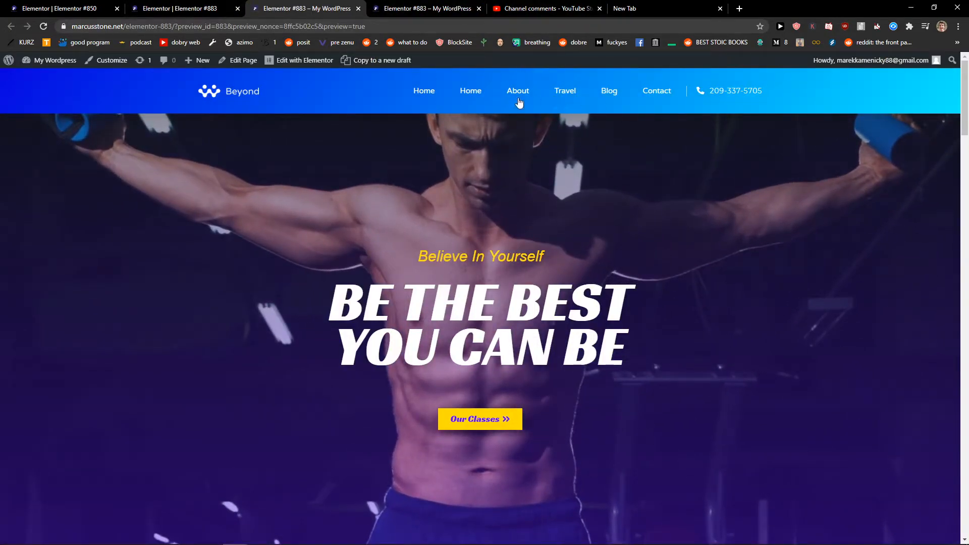
Return to the page editor and open the header's logo image settings to examine its image and size options
click(175, 8)
click(308, 74)
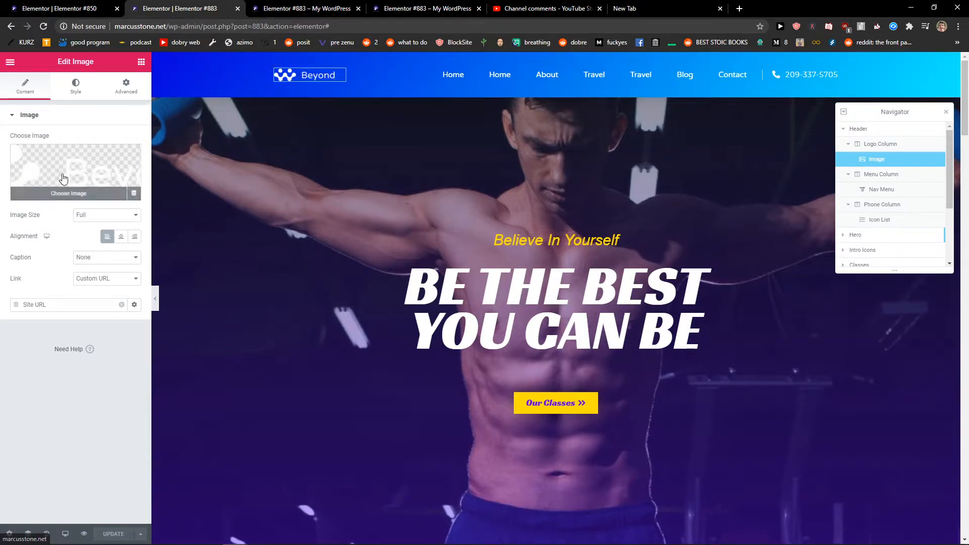
click(83, 215)
click(83, 215)
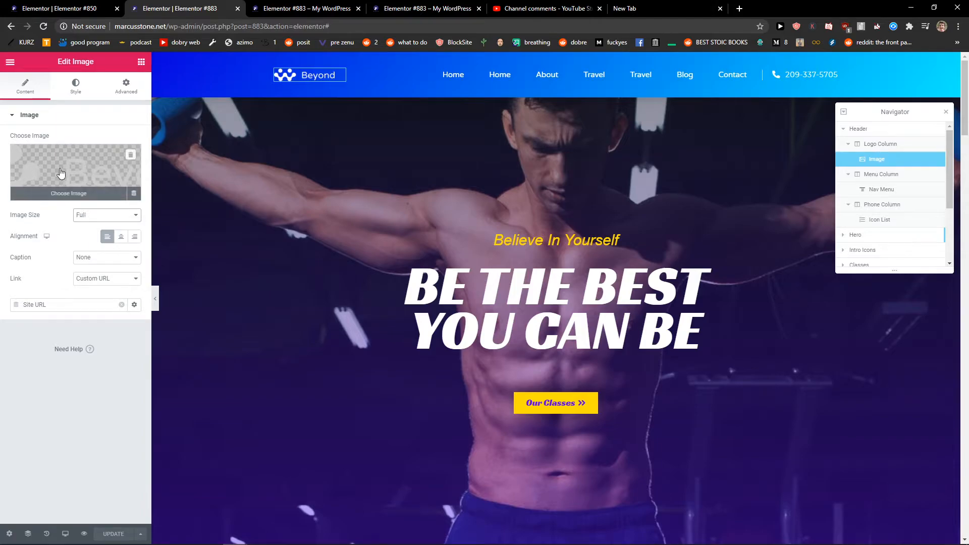
click(76, 87)
Open the Header section's settings and examine its layout and gradient background styling against the page
click(901, 132)
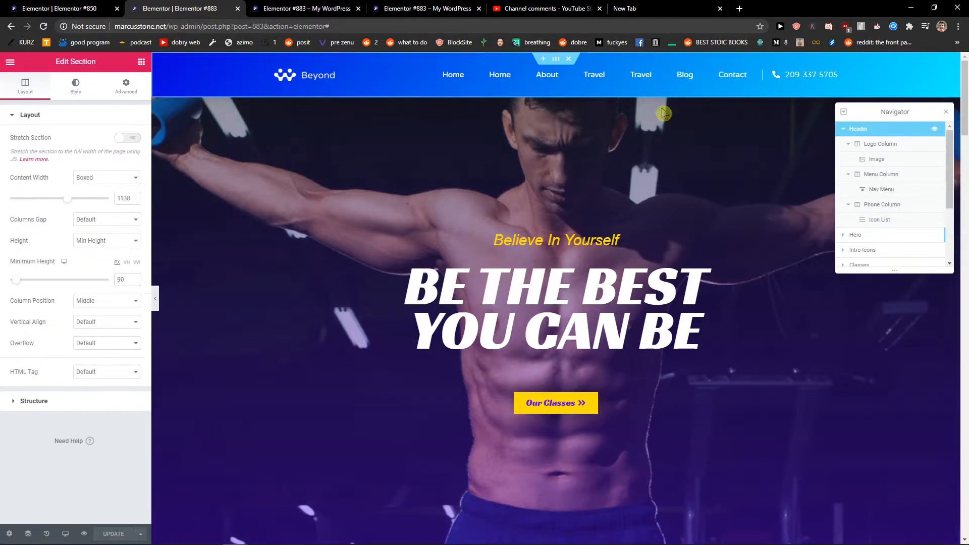
scroll(324, 225, down, 3)
scroll(249, 265, up, 3)
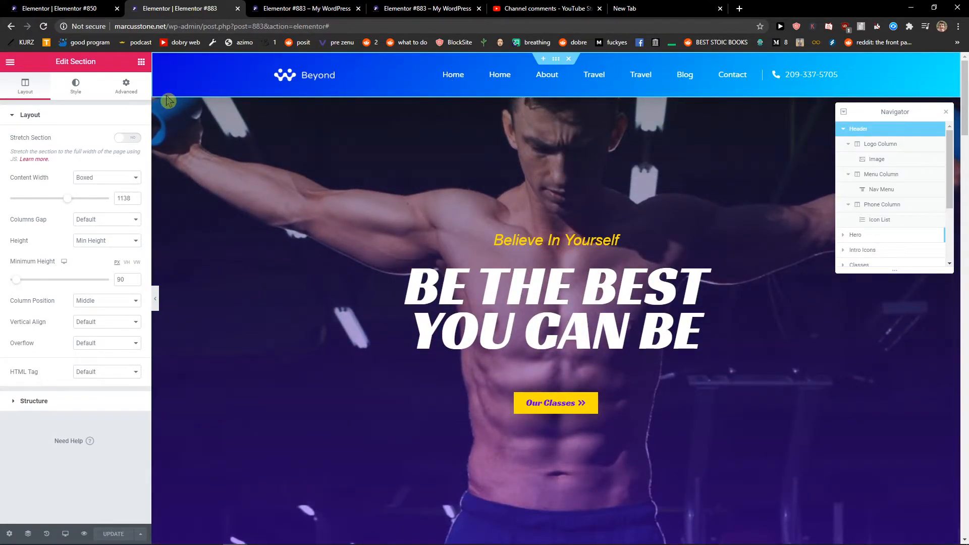
click(89, 94)
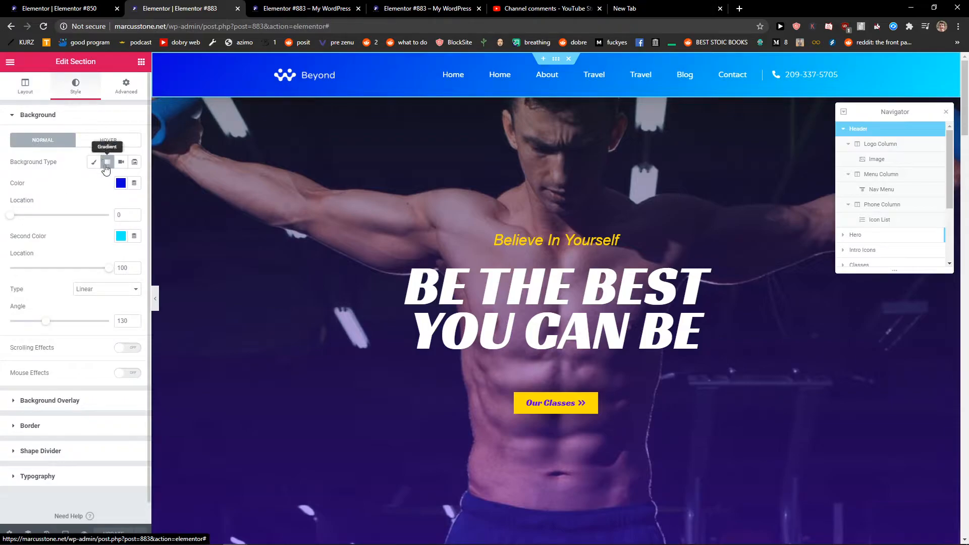
scroll(90, 197, down, 1)
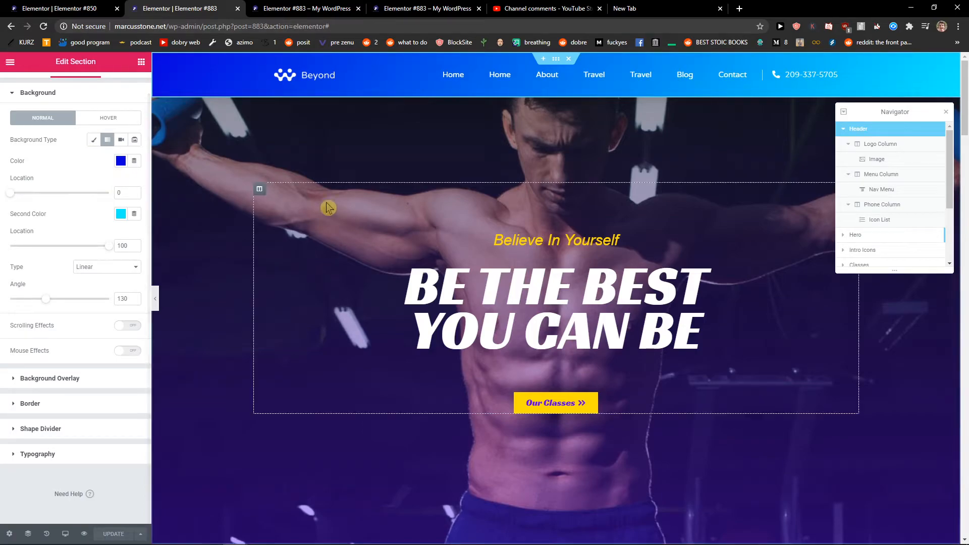
scroll(303, 202, down, 3)
scroll(565, 266, up, 3)
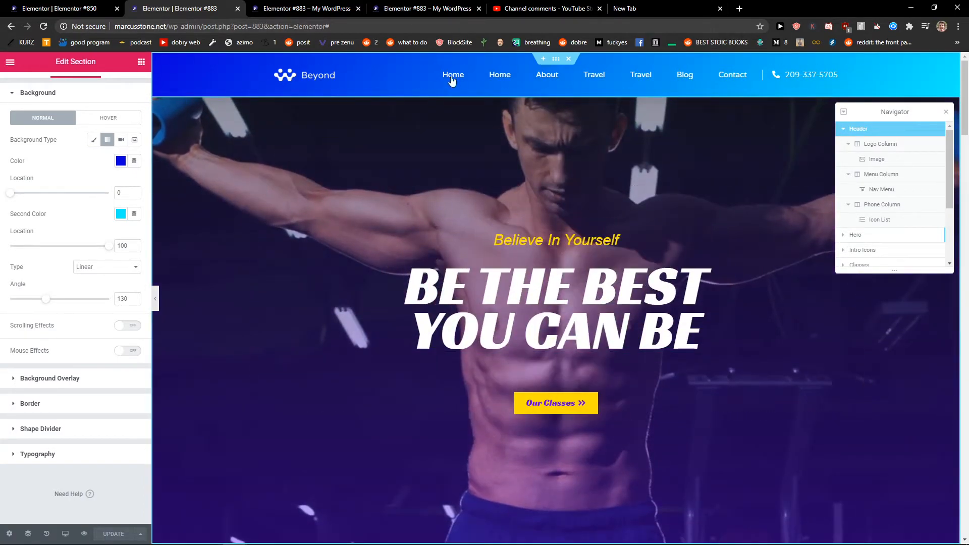
scroll(120, 102, up, 1)
Examine the Header section's sticky motion effects and check how the header behaves along the whole page
click(121, 100)
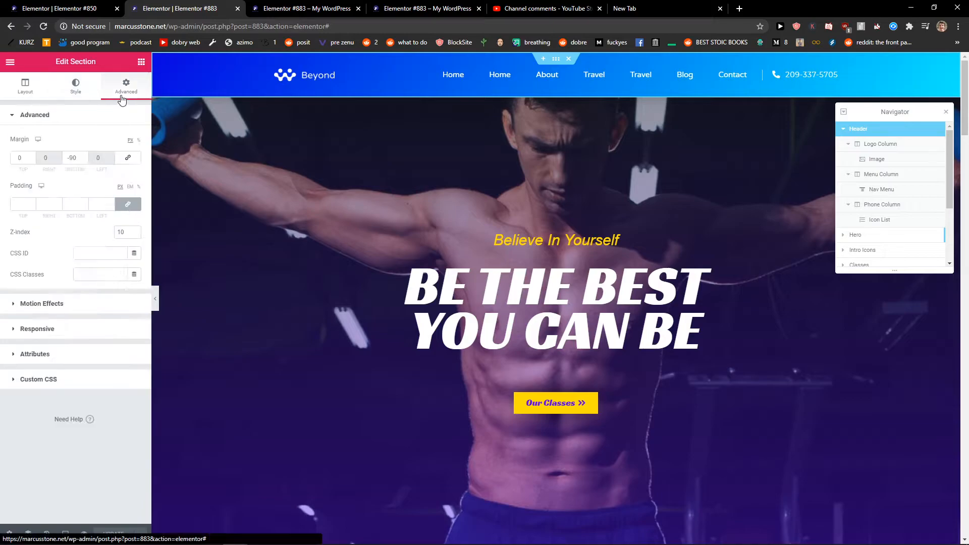
click(56, 308)
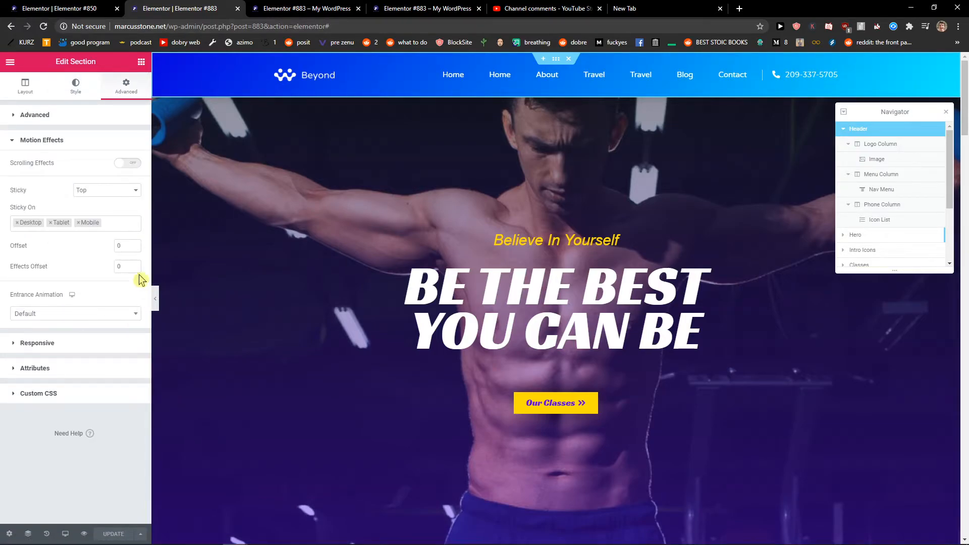
scroll(253, 297, down, 4)
scroll(965, 167, up, 4)
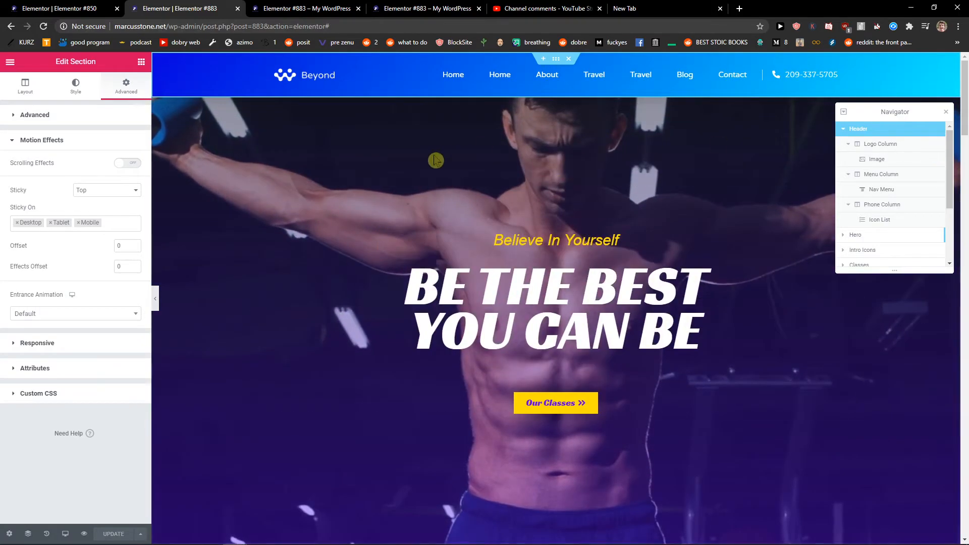
scroll(436, 161, down, 13)
scroll(297, 218, up, 10)
scroll(287, 218, up, 4)
scroll(273, 217, down, 18)
scroll(243, 215, down, 10)
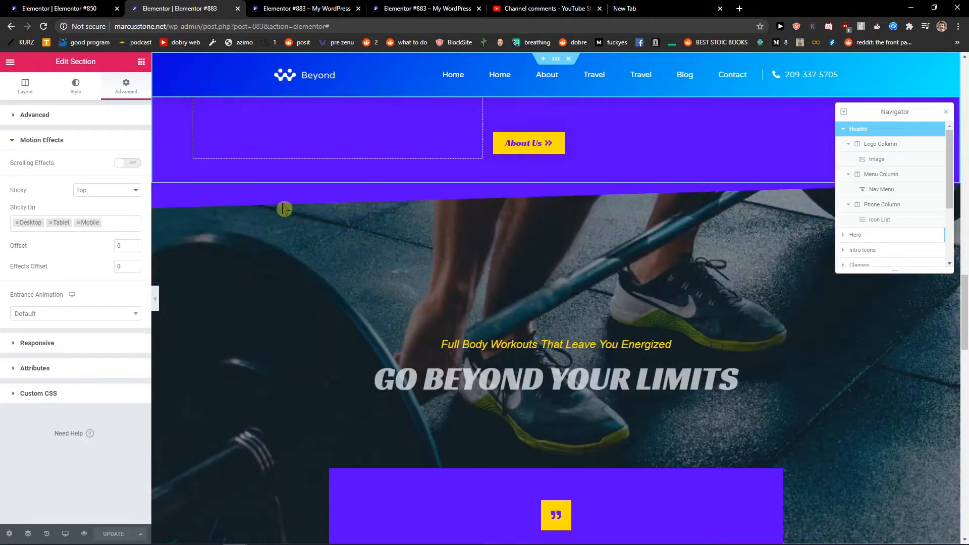
scroll(253, 210, down, 11)
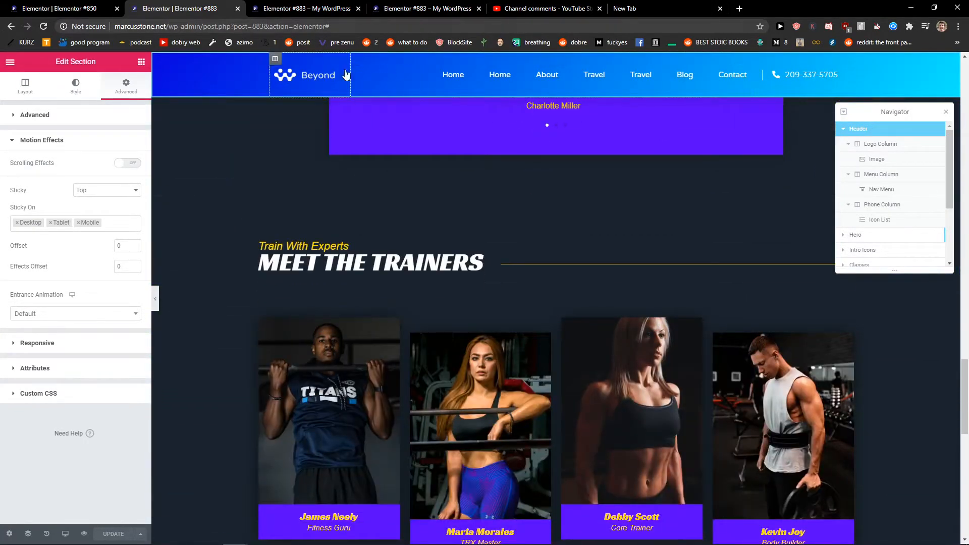
scroll(188, 241, up, 20)
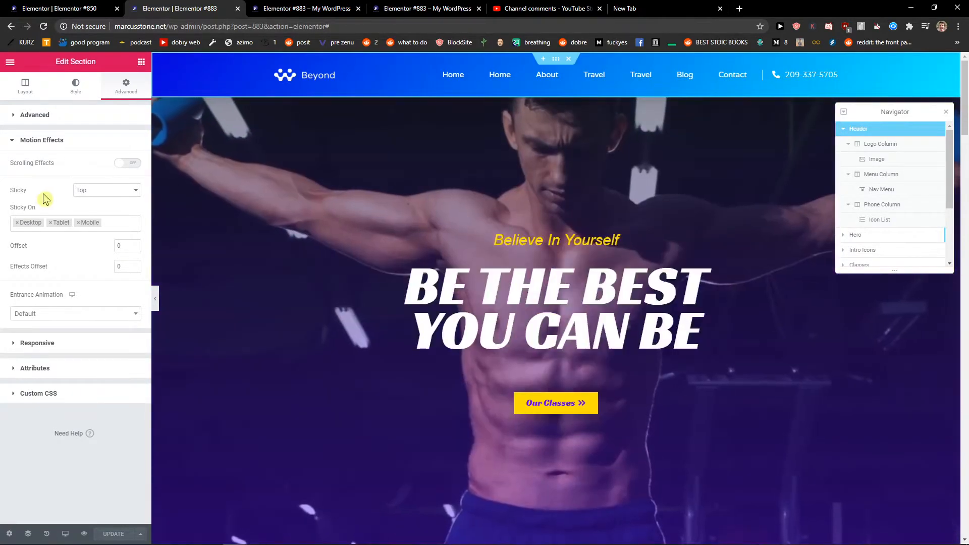
Set the Header section's Sticky motion effect to None and look through its entrance animation options
click(78, 191)
click(81, 199)
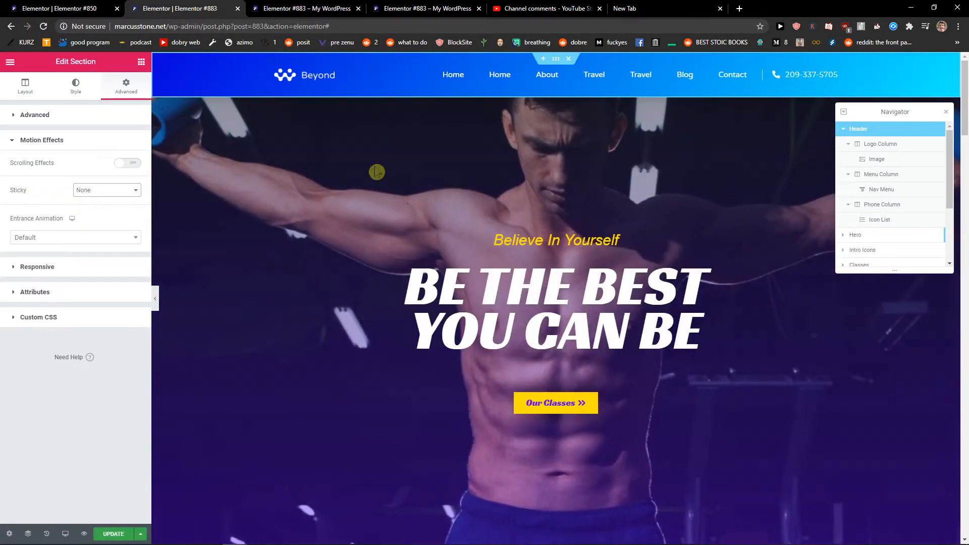
click(86, 237)
click(86, 238)
click(111, 190)
click(108, 191)
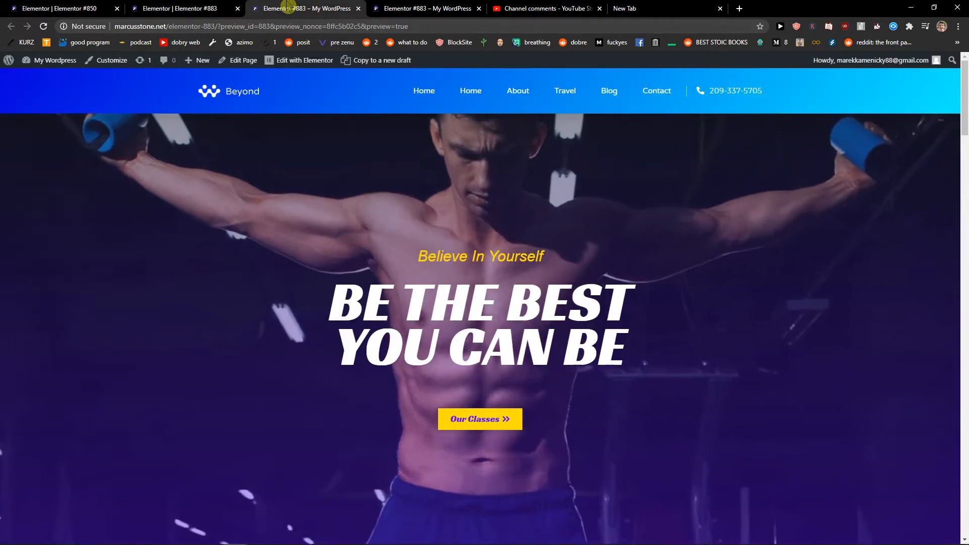
Check in the page preview whether the header stays in view along the length of the page
scroll(348, 204, down, 3)
scroll(348, 206, down, 1)
middle_click(223, 254)
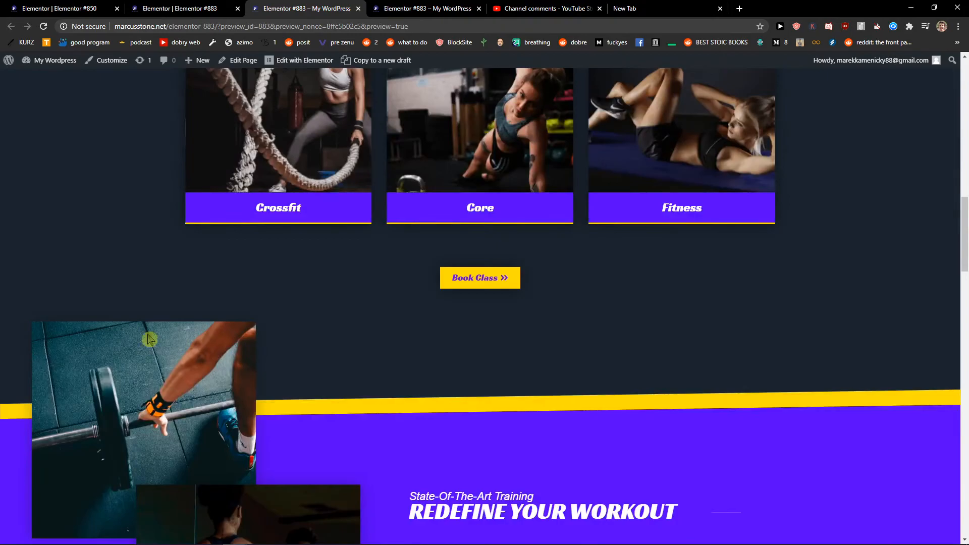
scroll(311, 412, up, 20)
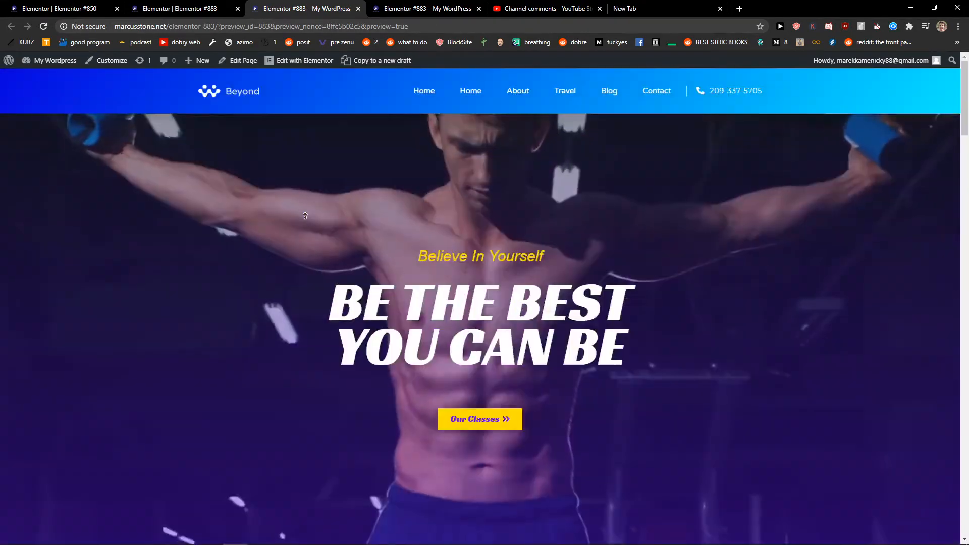
scroll(296, 380, down, 20)
scroll(297, 237, up, 20)
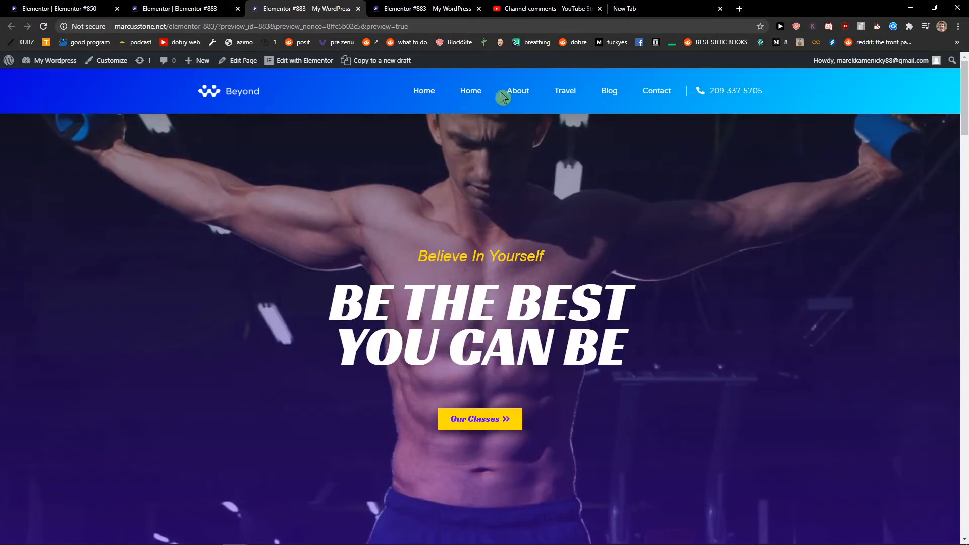
scroll(632, 99, down, 10)
Return to the page editor, clear the header's phone number and delete the Icon List widget from Phone Column
click(195, 7)
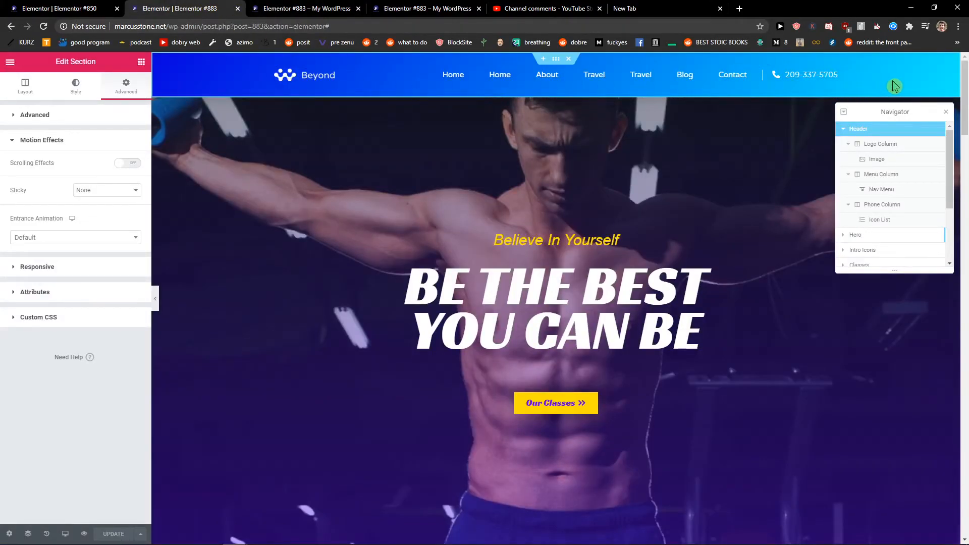
click(788, 72)
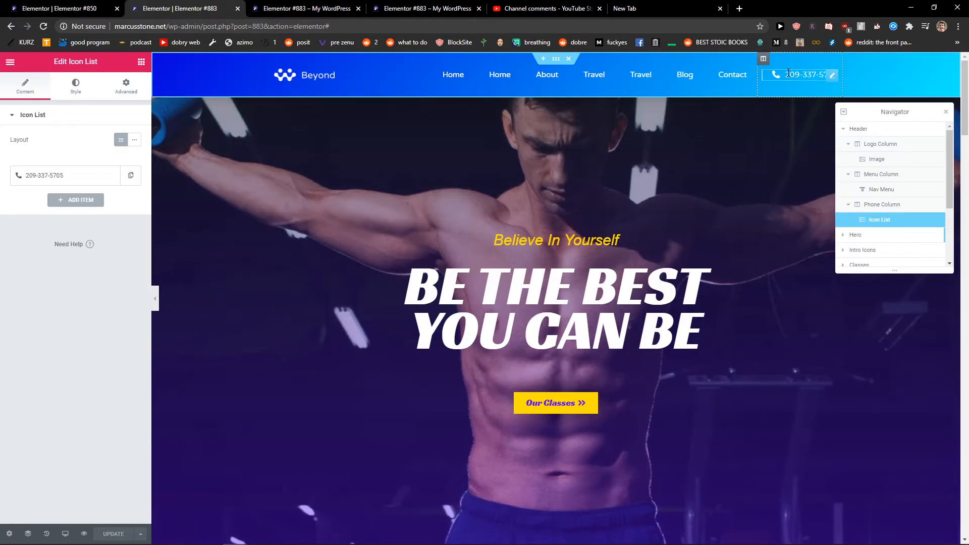
key(BackSpace)
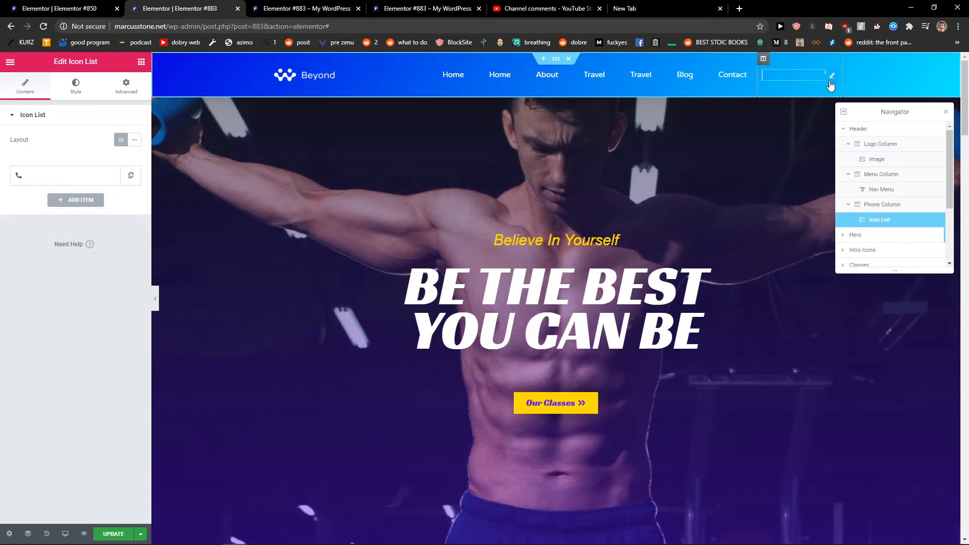
right_click(887, 226)
click(908, 353)
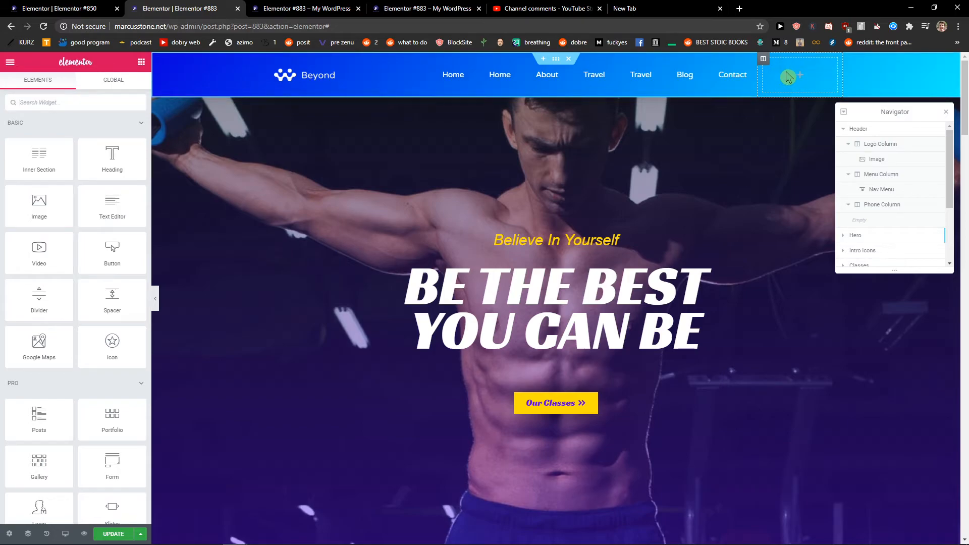
Find the Search Form widget by searching "sea", add it to the empty Phone Column and set its size to 23
scroll(84, 127, down, 15)
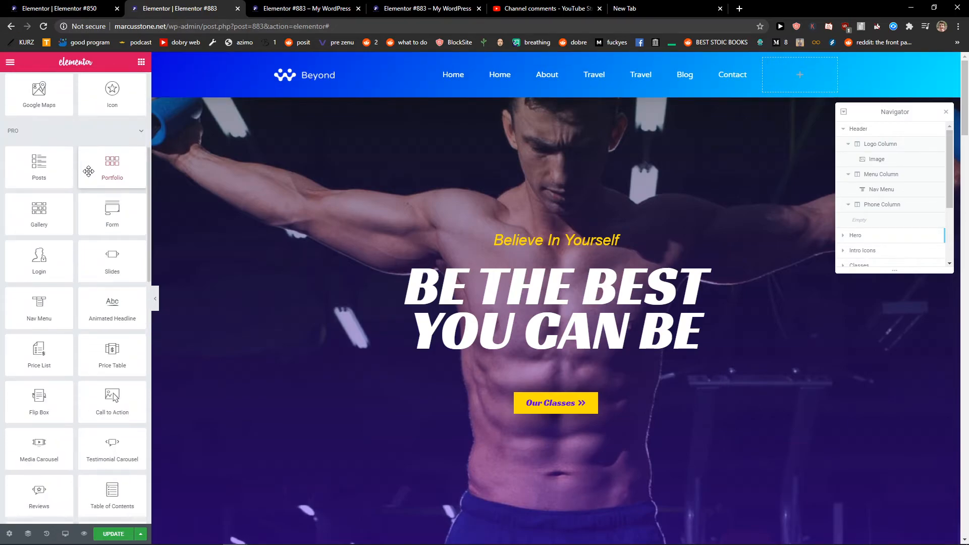
scroll(76, 130, up, 15)
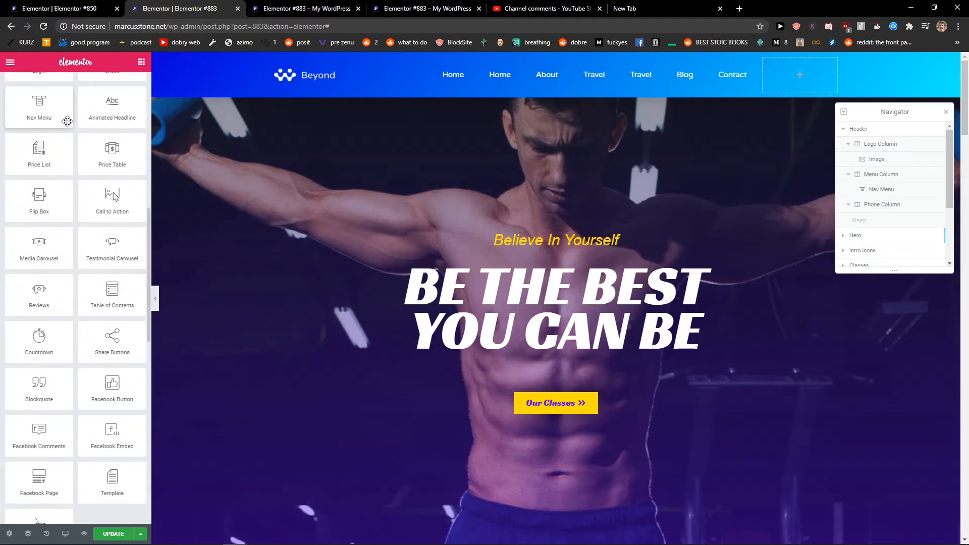
text(sea)
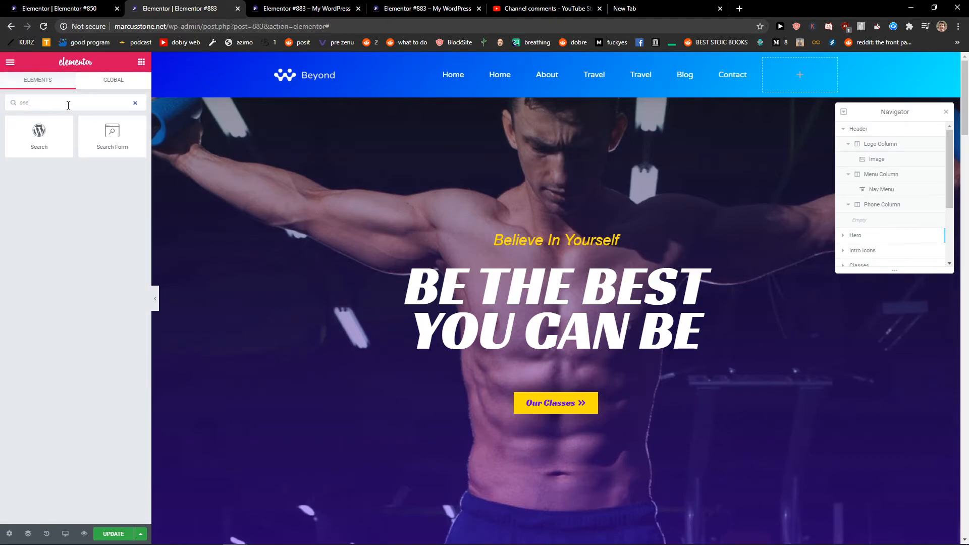
drag(112, 133, 799, 95)
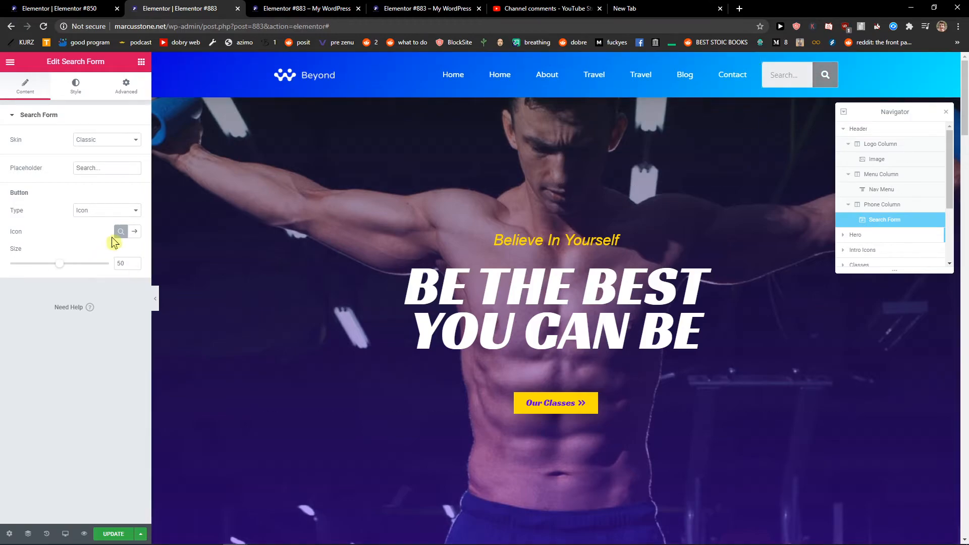
drag(58, 269, 31, 269)
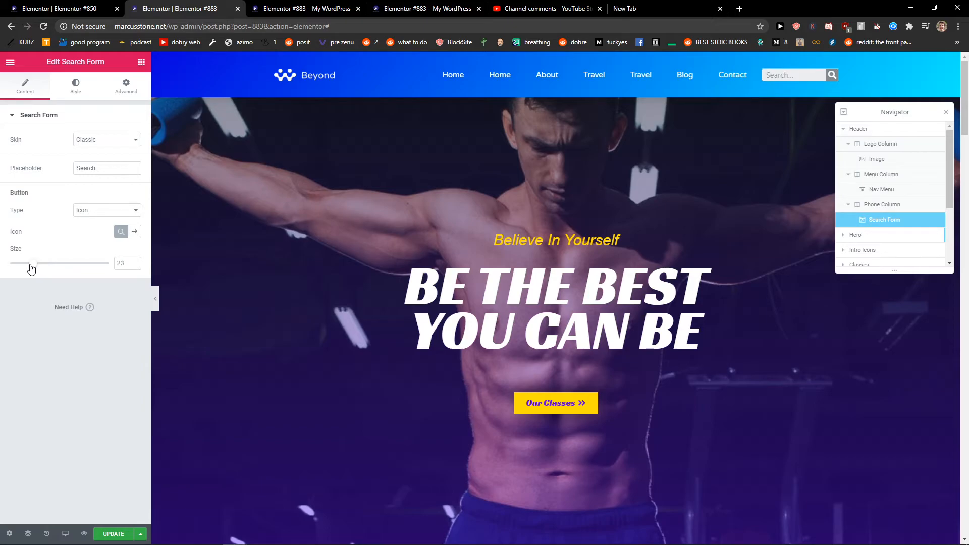
Set the search form button's text color to white (#FFFFFF), trying dark and blue shades on the way
click(71, 89)
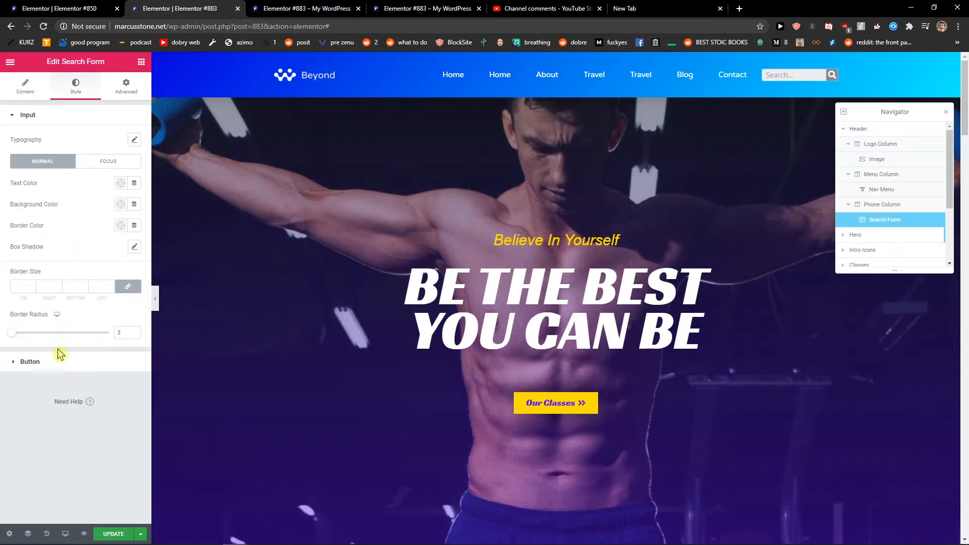
click(52, 367)
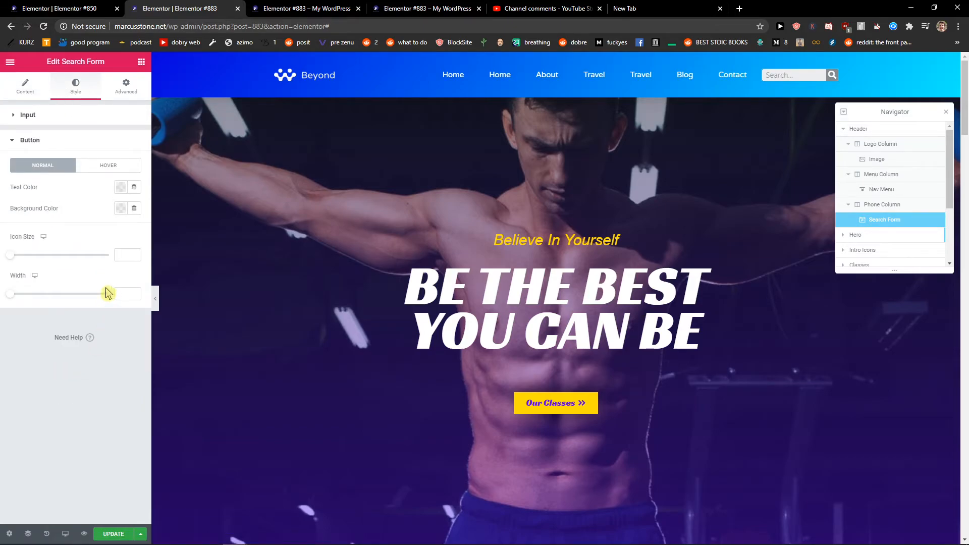
click(123, 190)
drag(151, 258, 21, 207)
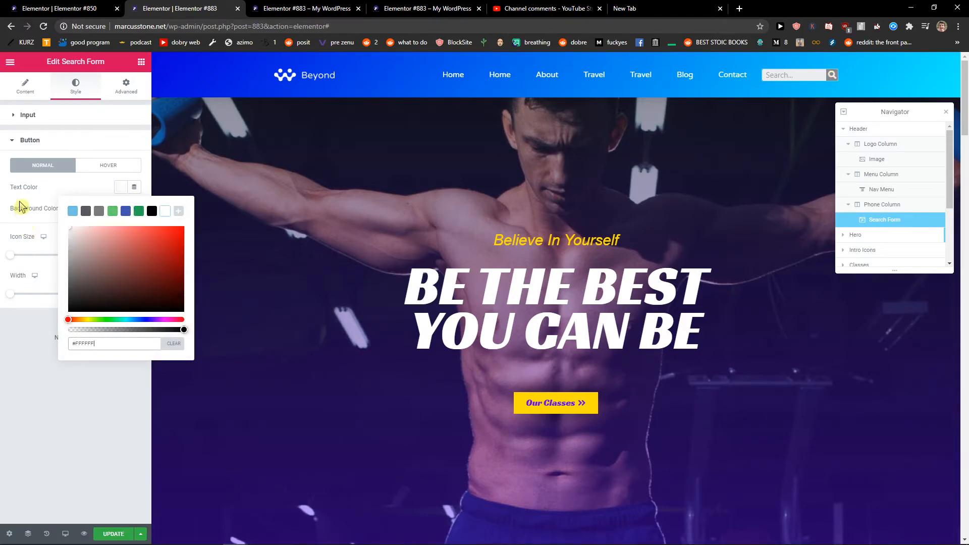
click(121, 303)
drag(135, 319, 142, 319)
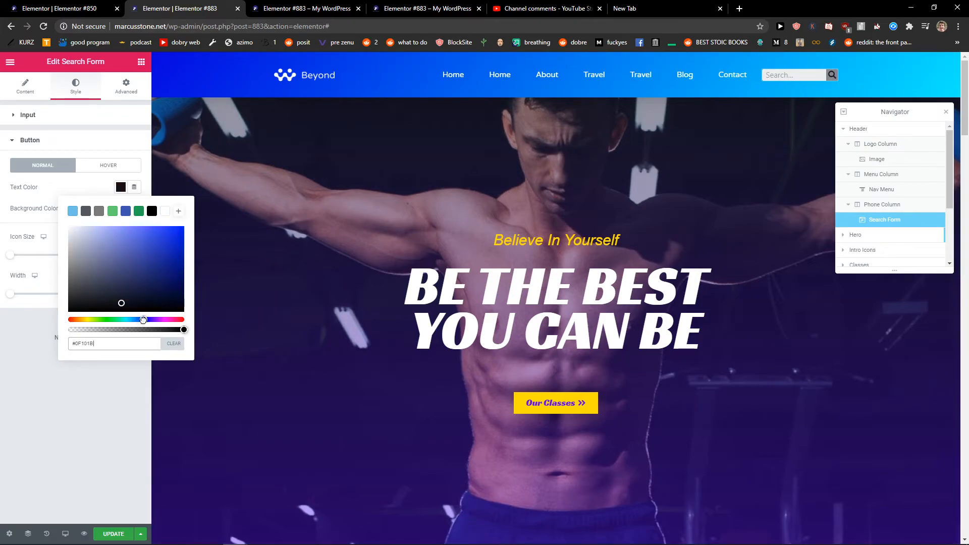
mouse_move(120, 284)
mouse_down()
mouse_move(197, 228)
mouse_move(97, 262)
mouse_up()
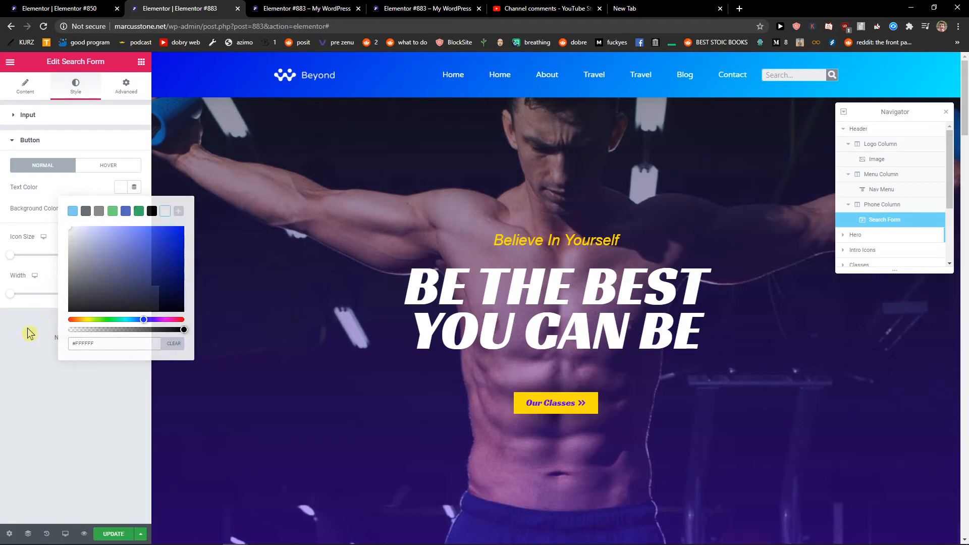
click(29, 331)
Set the search form button's background color to black and open the form's input style settings
click(120, 209)
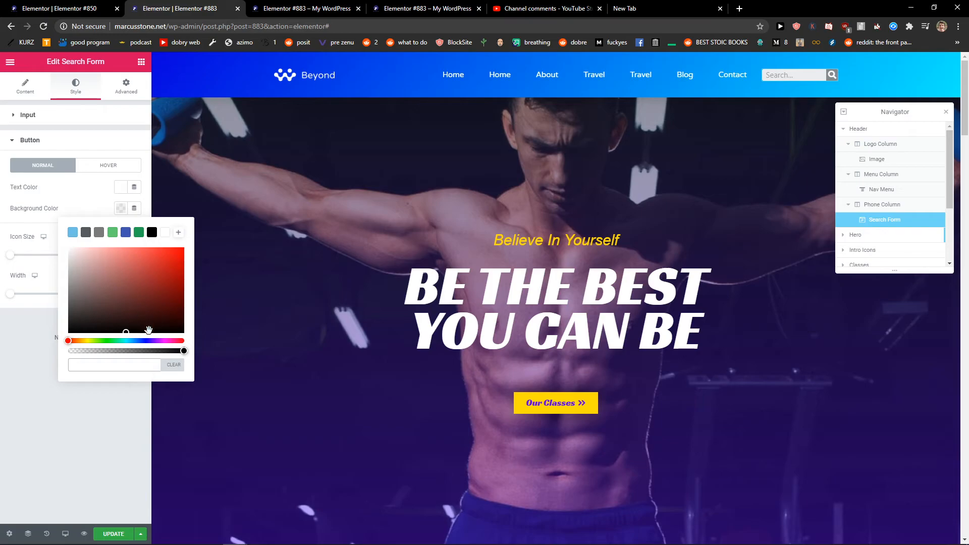
click(182, 330)
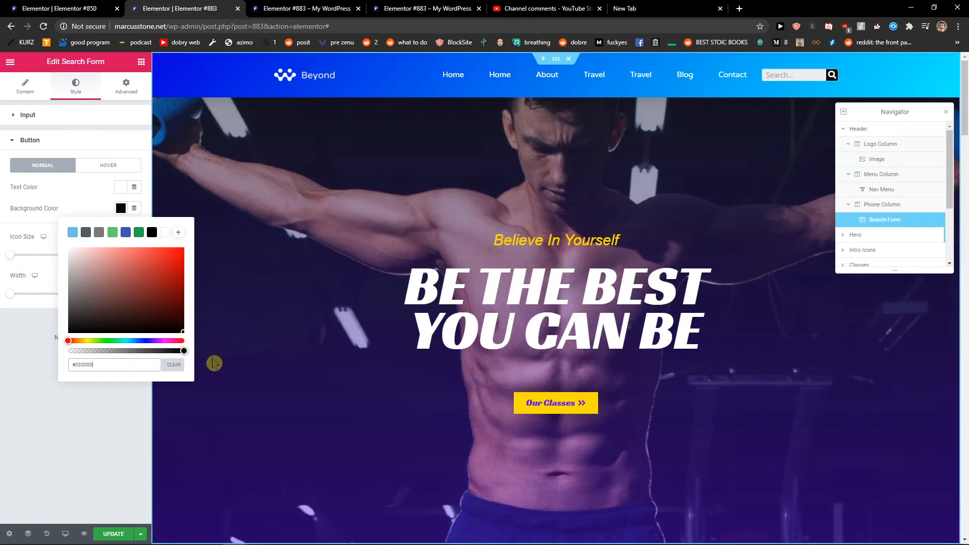
click(37, 373)
click(41, 121)
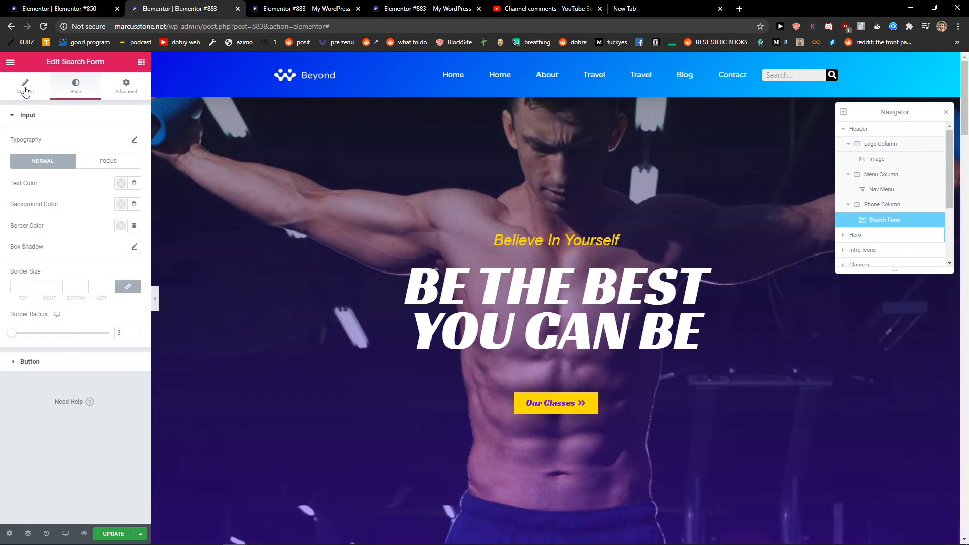
Set the search form's size to 27 in its content settings
click(26, 90)
drag(32, 264, 35, 270)
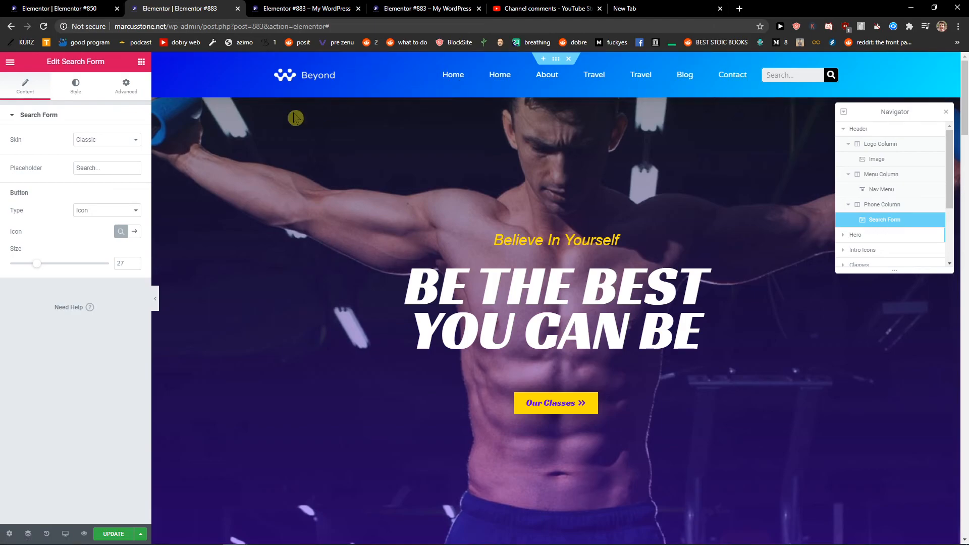
Go from the page preview to the WordPress dashboard and open the Menus page to examine the main menu's structure
click(318, 8)
click(424, 8)
click(337, 8)
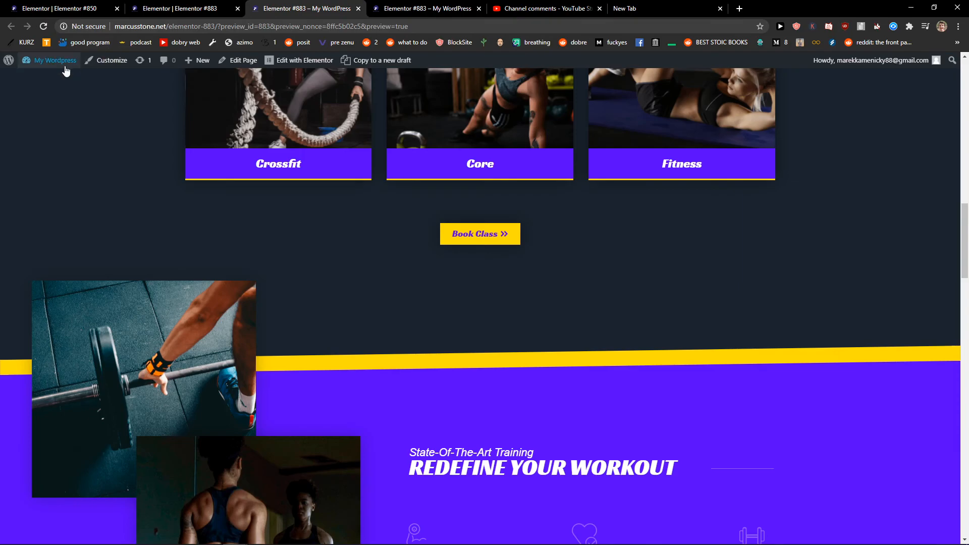
mouse_move(65, 67)
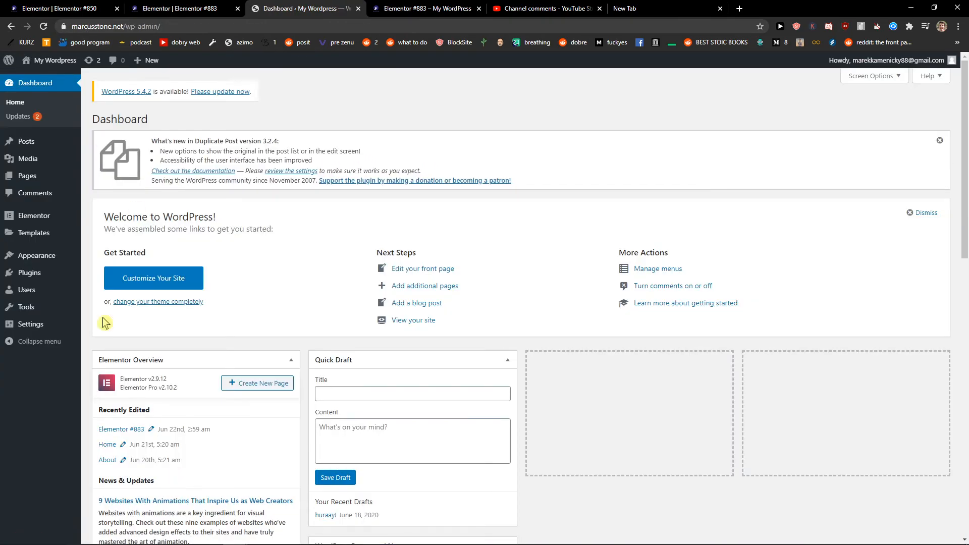
mouse_move(76, 234)
mouse_move(53, 259)
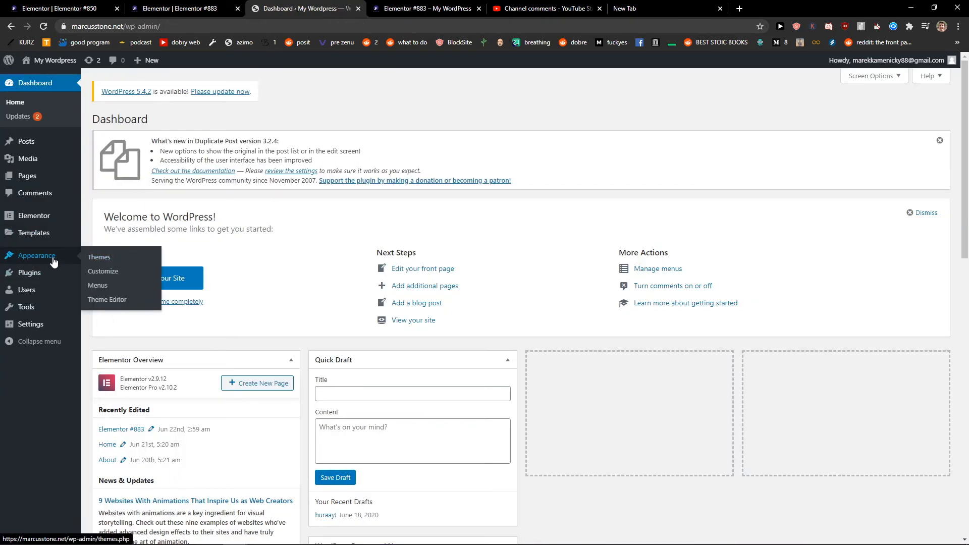
click(94, 285)
scroll(474, 365, down, 2)
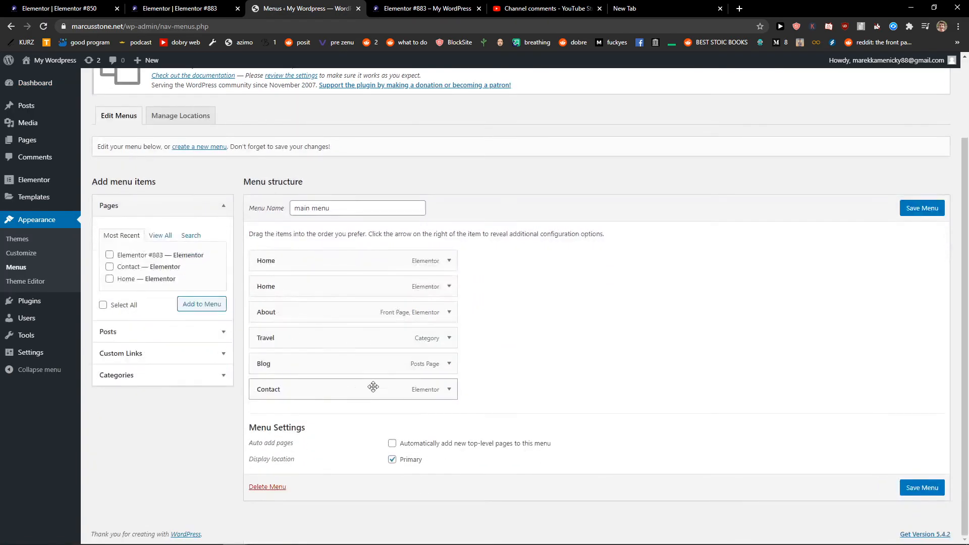
Return to the Elementor editor for page #883 and check the customized header while looking over the page
click(224, 10)
scroll(387, 327, down, 4)
scroll(379, 320, up, 4)
scroll(379, 320, down, 10)
scroll(238, 387, up, 10)
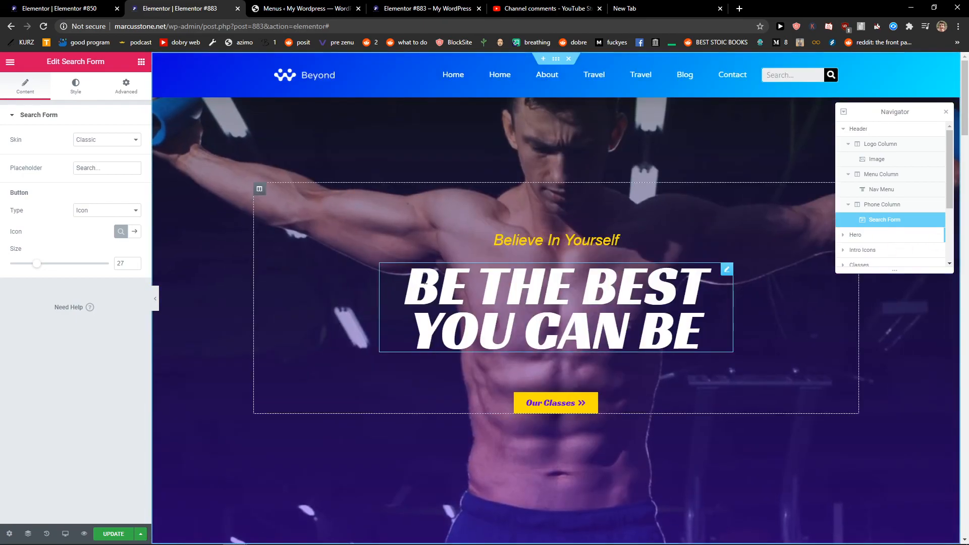